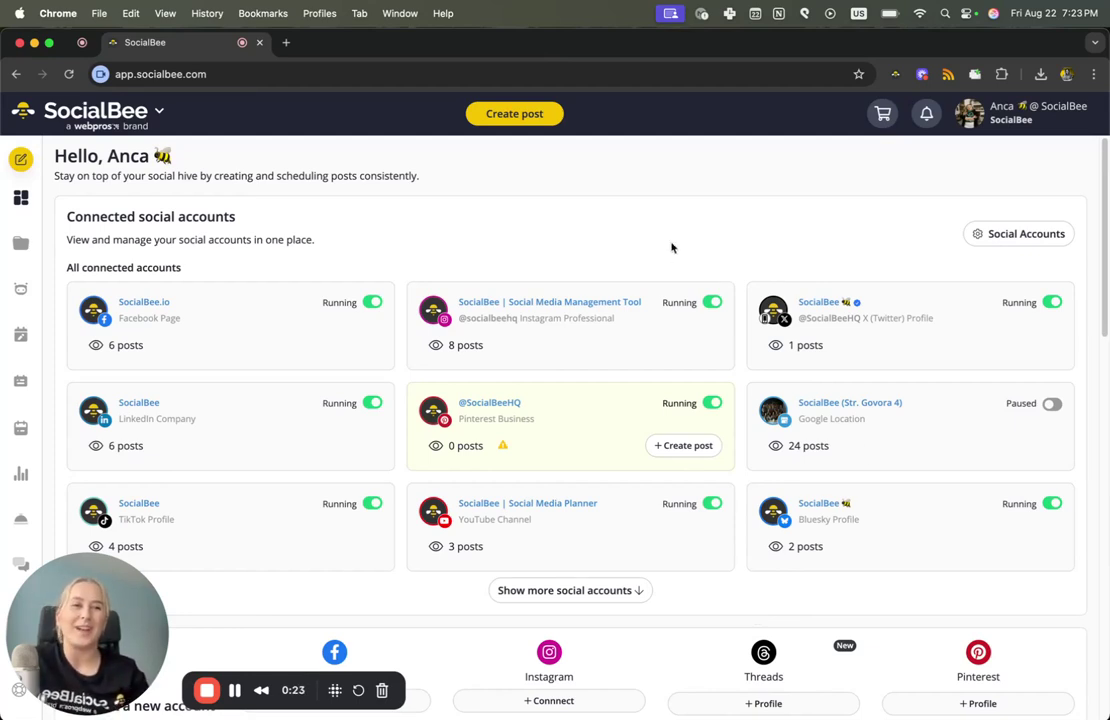
# - Open the profile settings and enable the Post Editor Experience option for the new Post Editor
pyautogui.click(1026, 121)
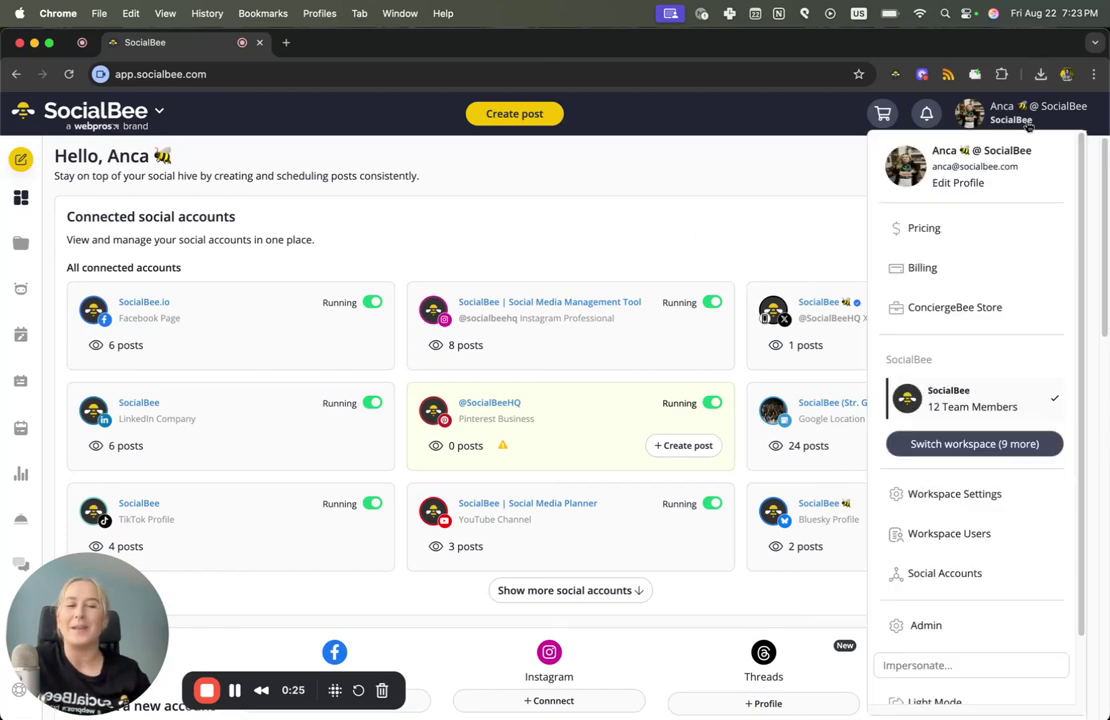
pyautogui.click(963, 184)
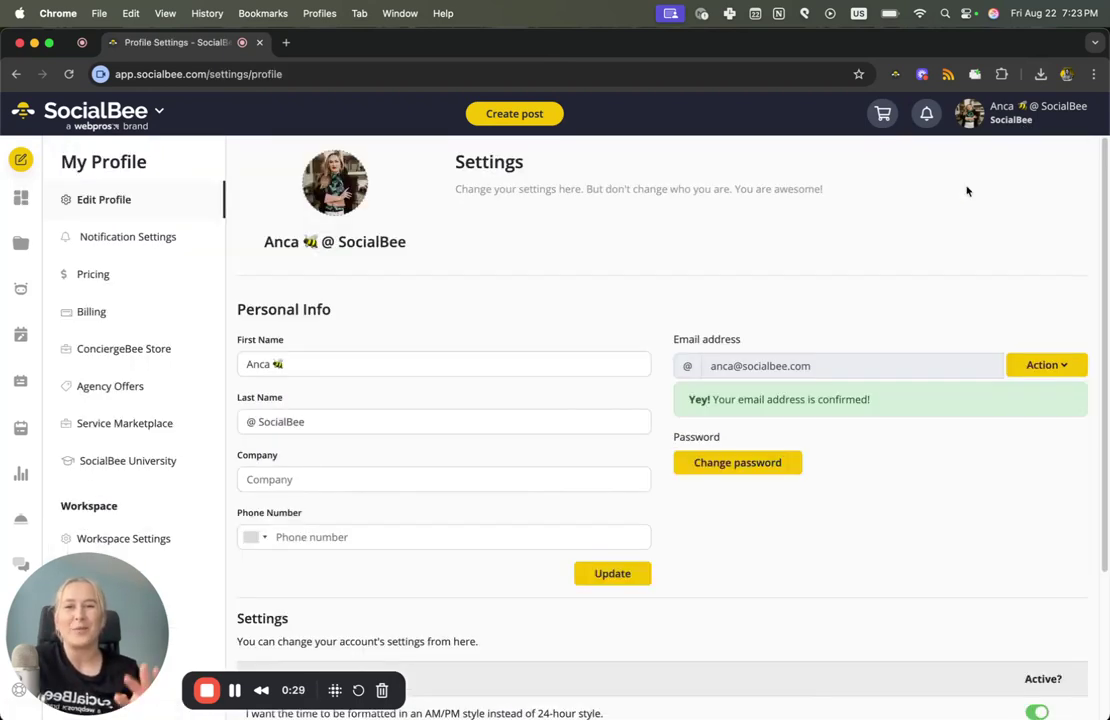
pyautogui.scroll(-4, 652, 332)
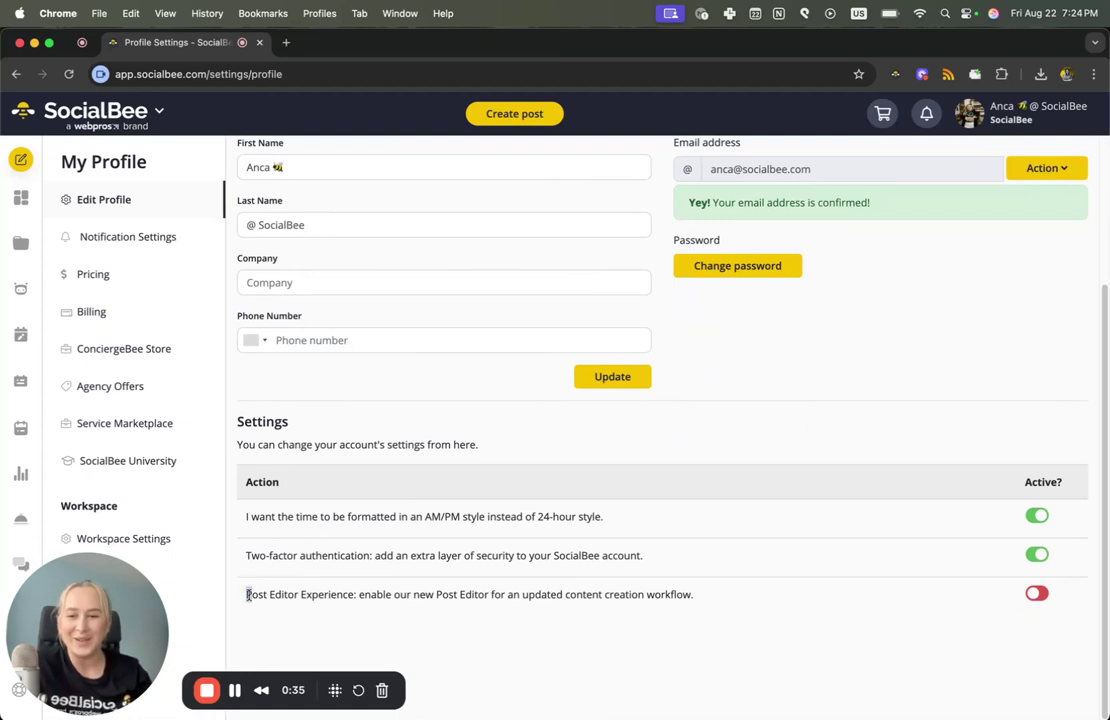
pyautogui.moveTo(248, 594); pyautogui.dragTo(506, 610)
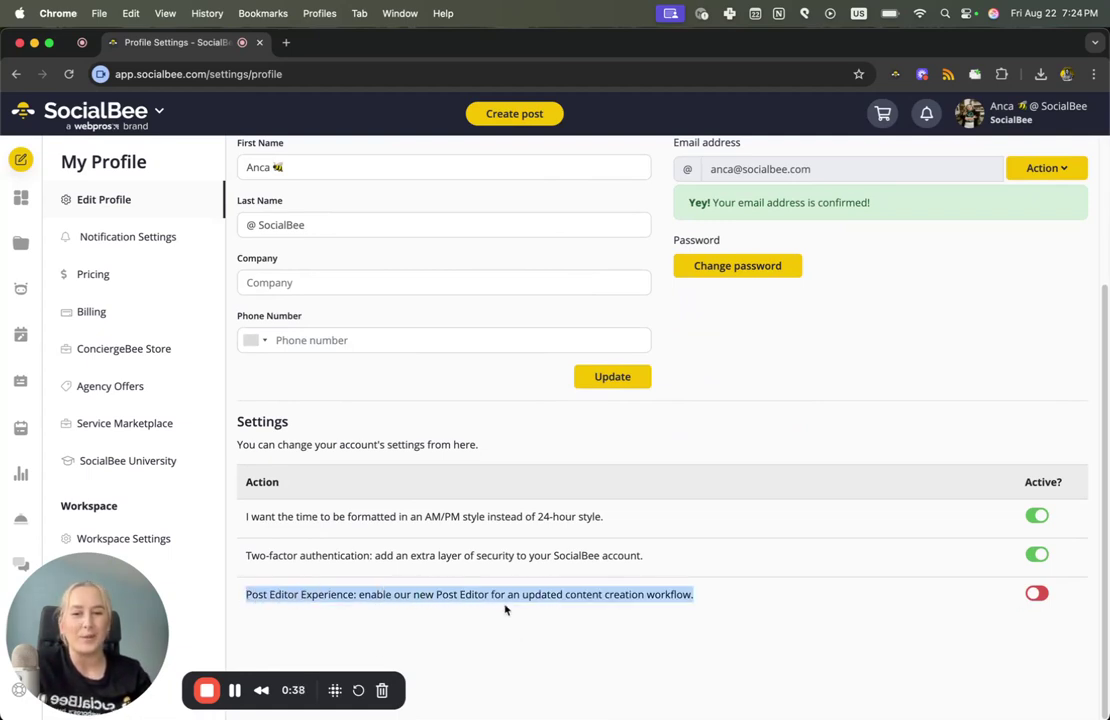
pyautogui.click(703, 617)
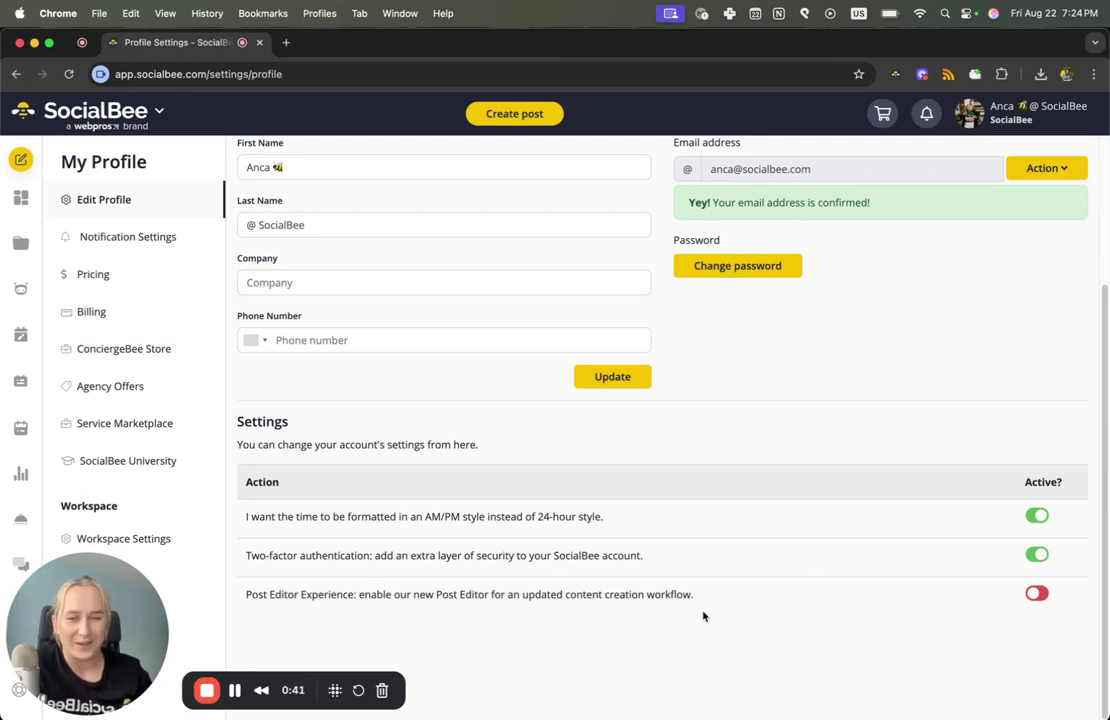
pyautogui.click(1032, 598)
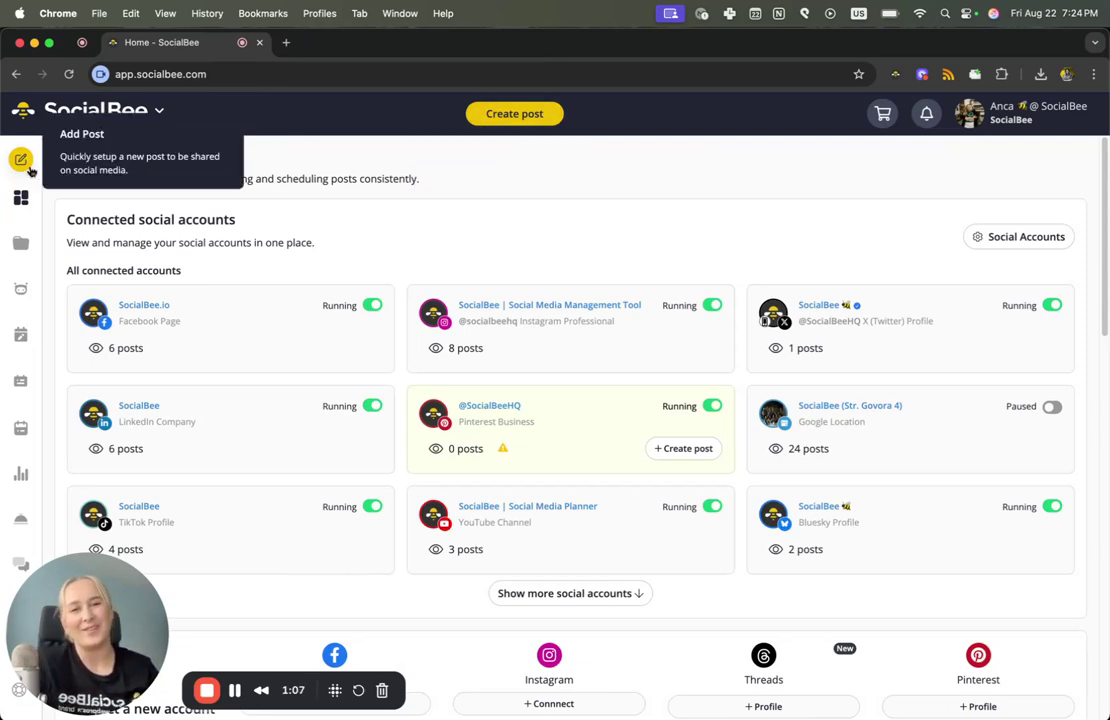
# - Start a new post and choose the Instagram Professional, SocialBee.io Facebook Page and LinkedIn Company accounts for it
pyautogui.click(490, 116)
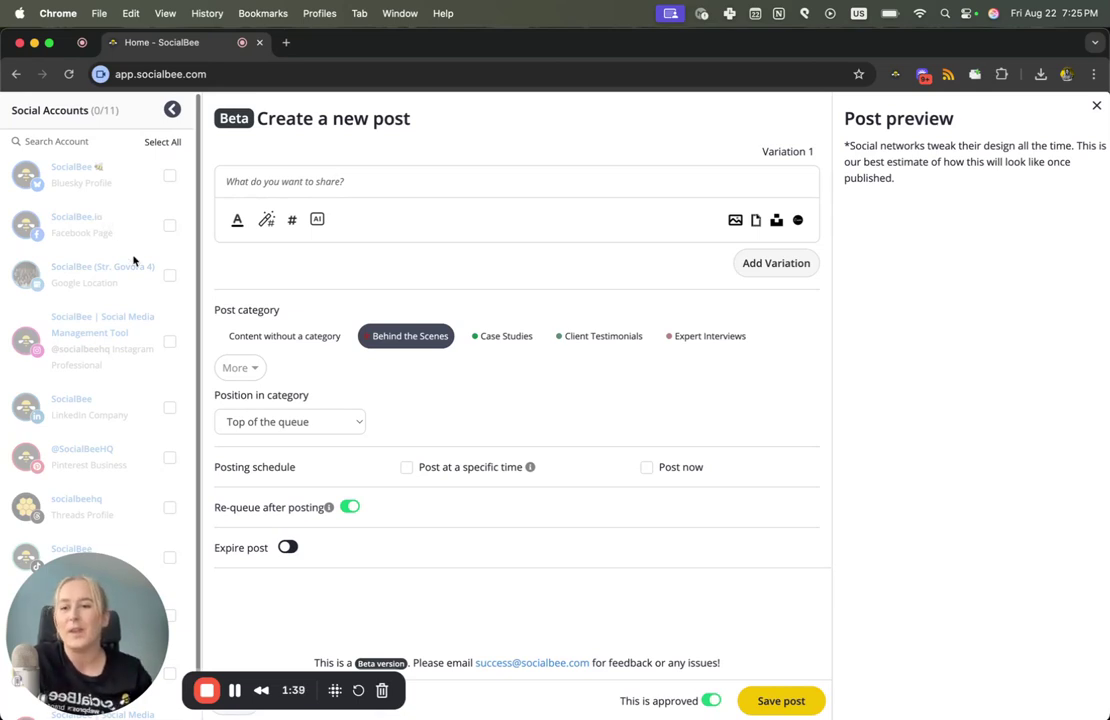
pyautogui.click(170, 344)
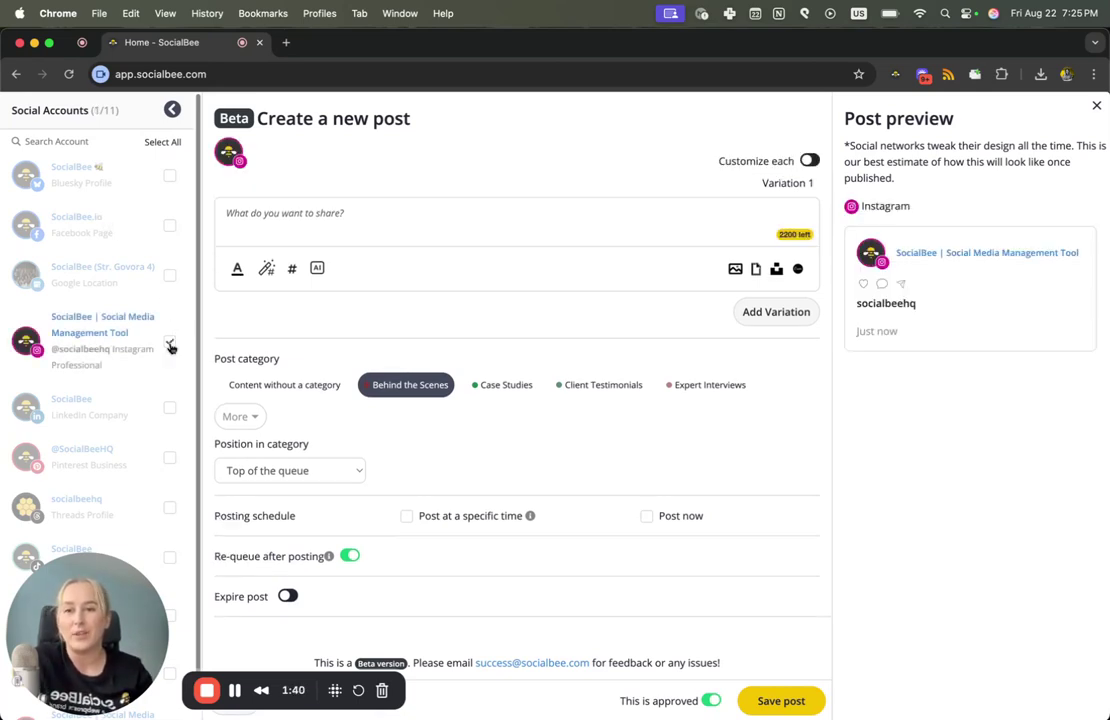
pyautogui.click(169, 226)
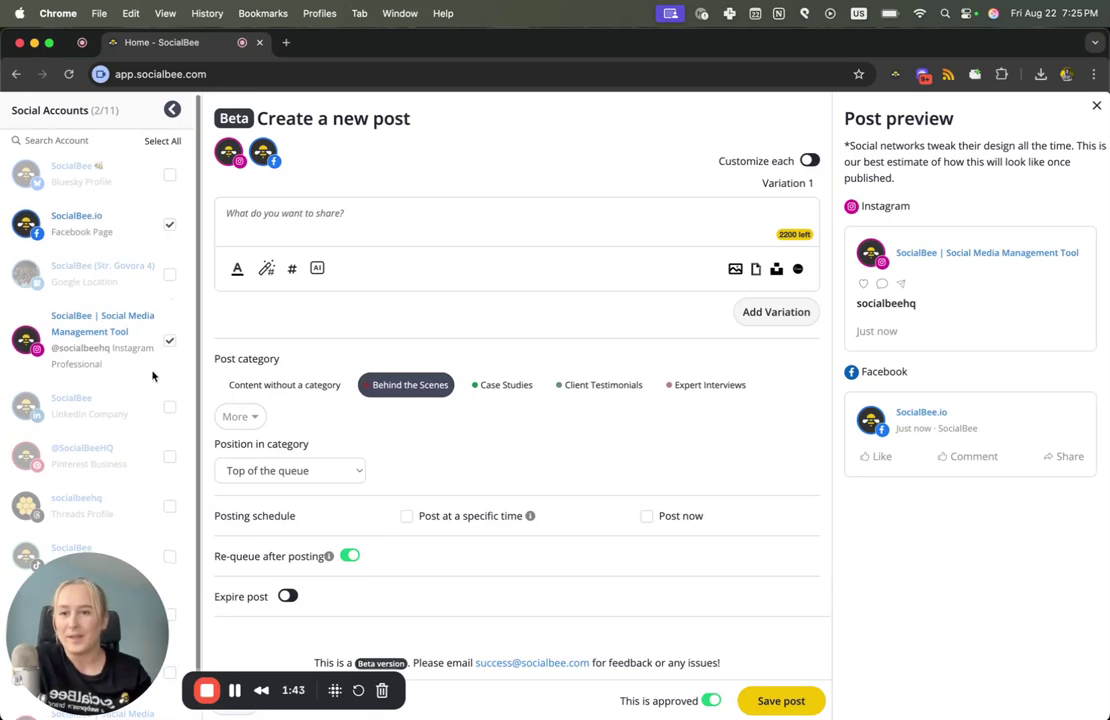
pyautogui.click(169, 407)
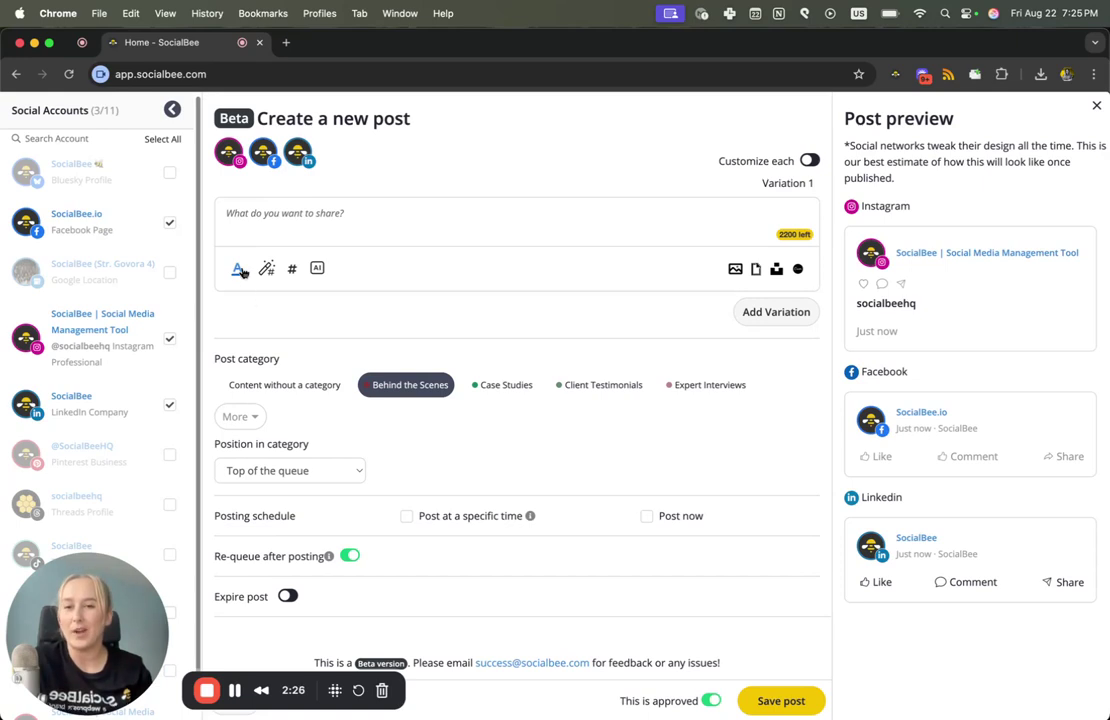
# - Try out the text formatting, hashtag and AI tools of the post editor, and clear the caption
pyautogui.click(240, 271)
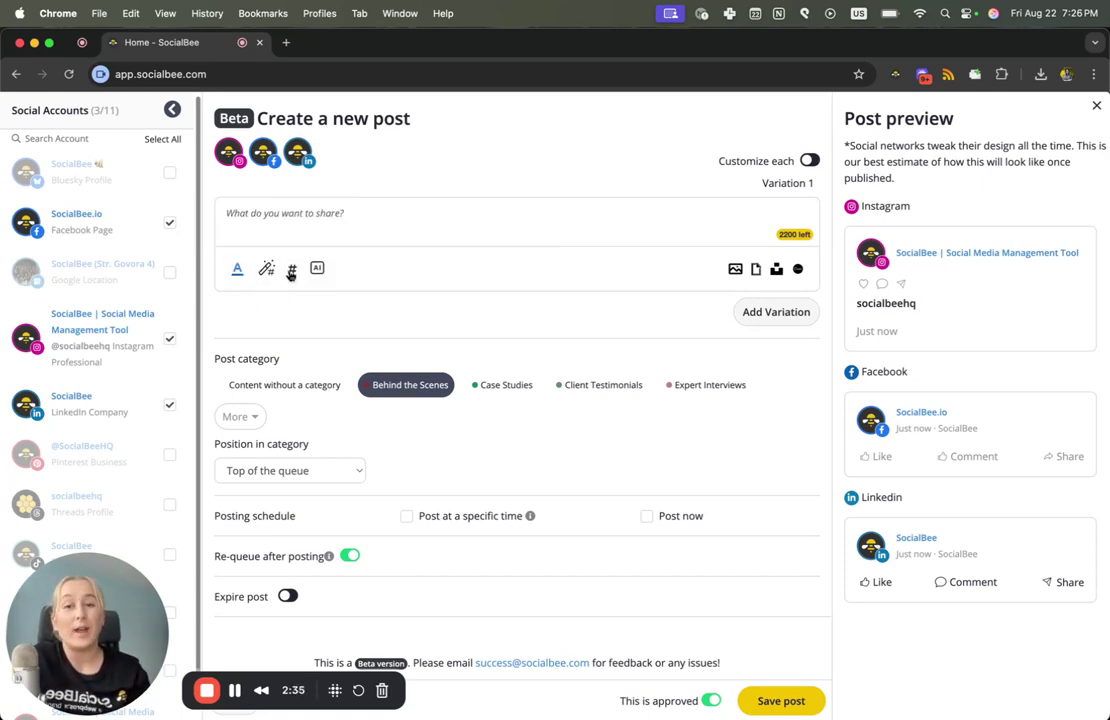
pyautogui.click(293, 271)
pyautogui.scroll(-2, 398, 268)
pyautogui.click(459, 282)
pyautogui.tripleClick(449, 245)
pyautogui.press('super+a')
pyautogui.press('BackSpace')
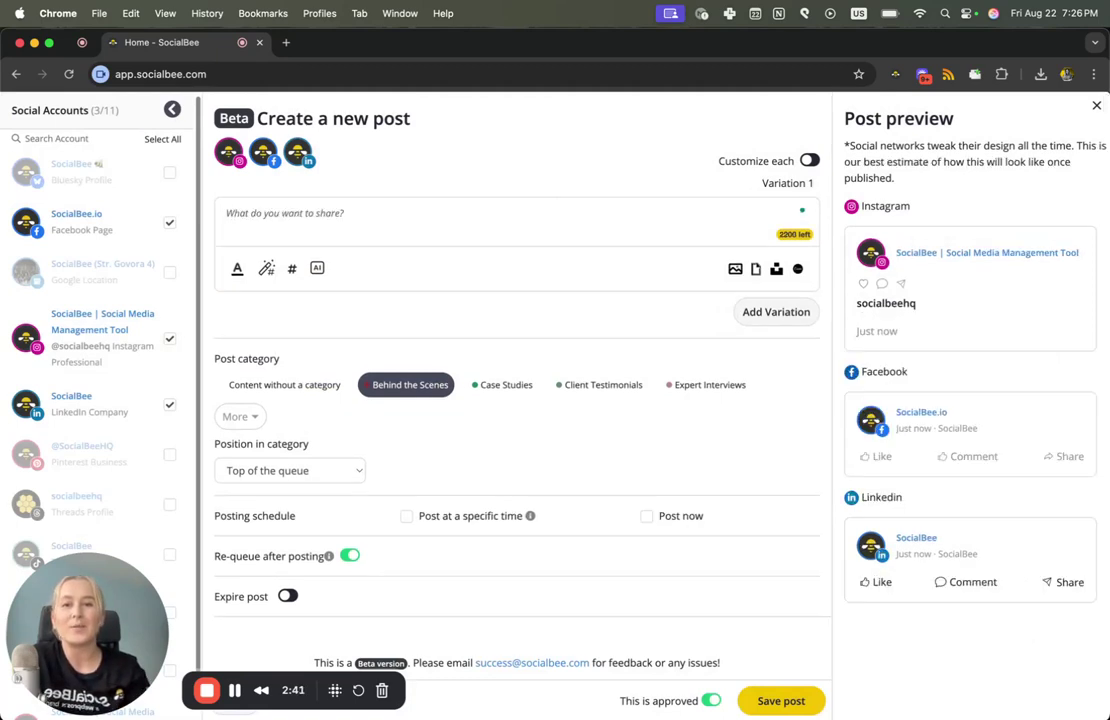
pyautogui.click(317, 270)
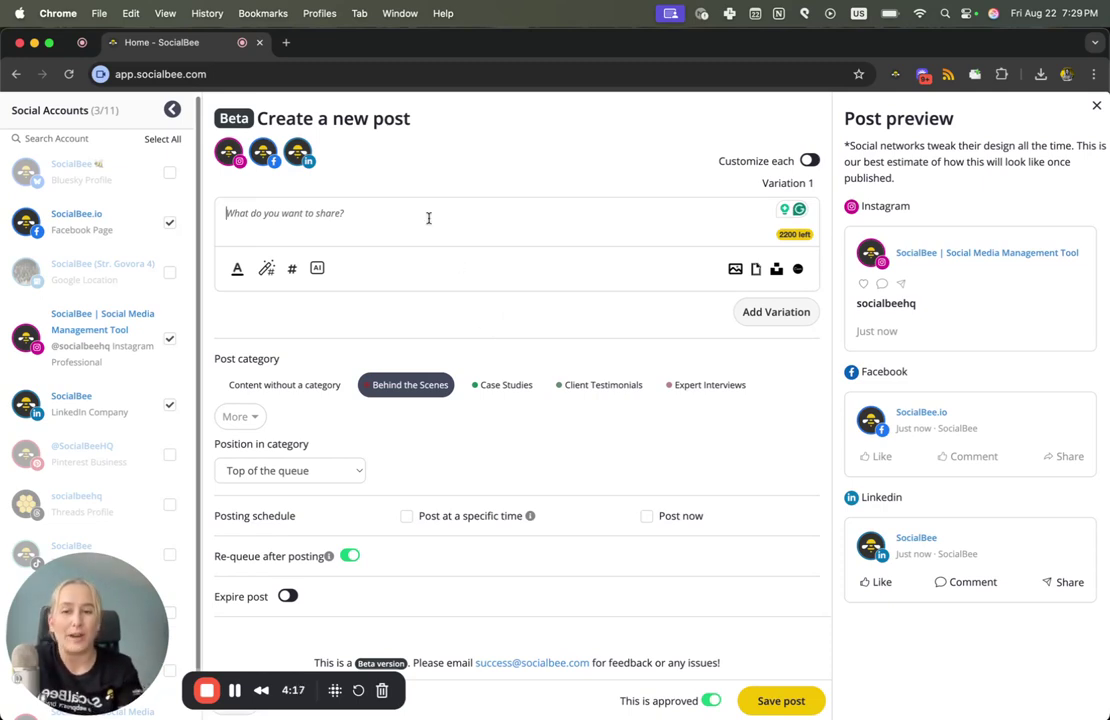
# - Enter the caption beginning "Your first comment is where the magic happens:" with its hashtags, and attach the aa6b3fbc-595d image from the Webinar folder
pyautogui.write('Your first comment is where the magic happens:  ➕ Bonus tips 🔗 Links #️⃣ Hashtags (without cluttering your caption)  With SocialBee, you can schedule your post and its first comment, all at once.  ✅ Available for Facebook, Instagram, and LinkedIn!  #SocialMediaScheduler #SocialMediaTips #SocialBee #ContentMarketingTools #ProductivityHacks')
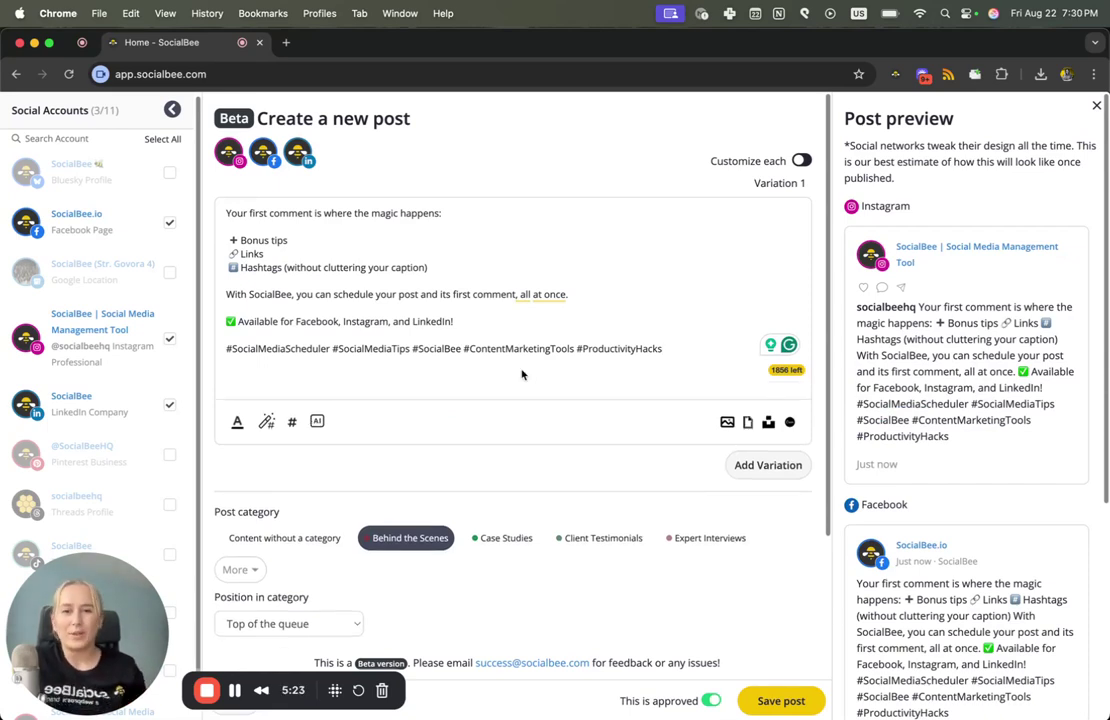
pyautogui.click(729, 424)
pyautogui.scroll(-5, 470, 440)
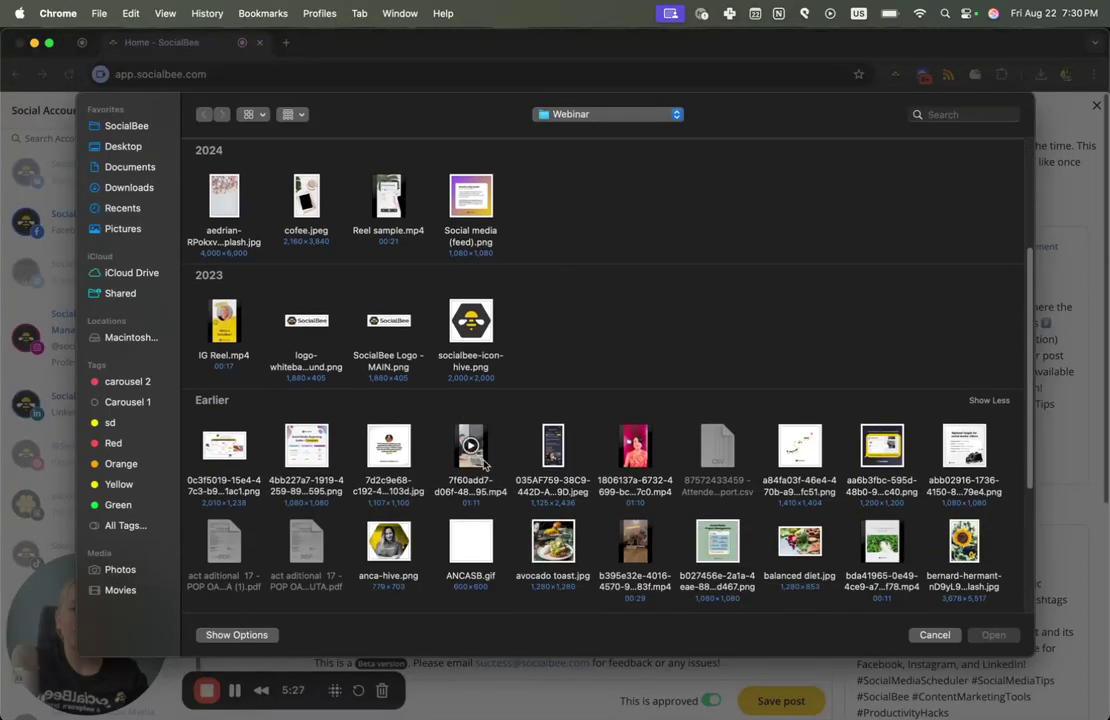
pyautogui.doubleClick(871, 457)
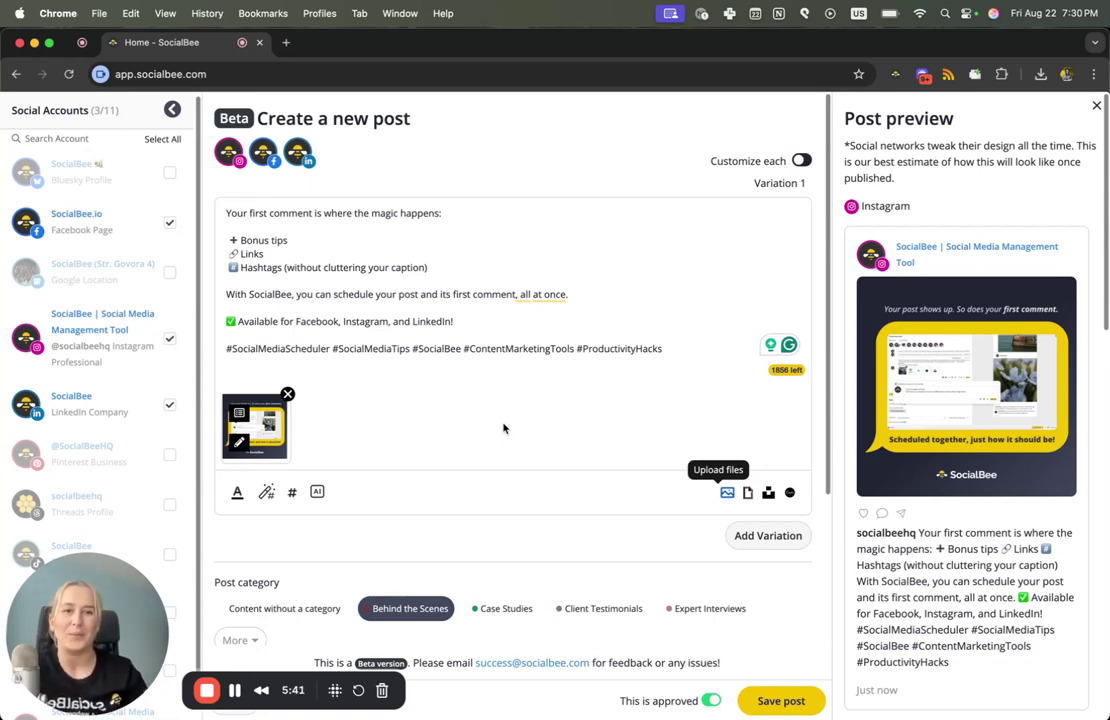
# - Turn on Customize each for the accounts and add a First Comment field to the Instagram version, keeping it a Feed Post
pyautogui.click(801, 162)
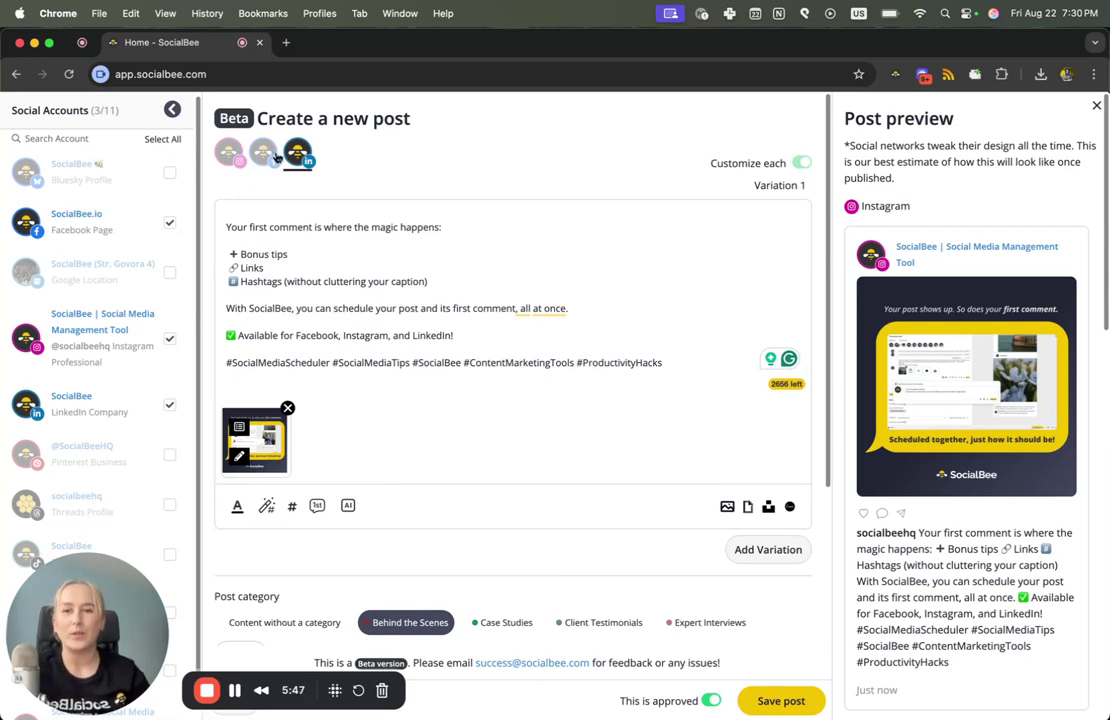
pyautogui.click(262, 154)
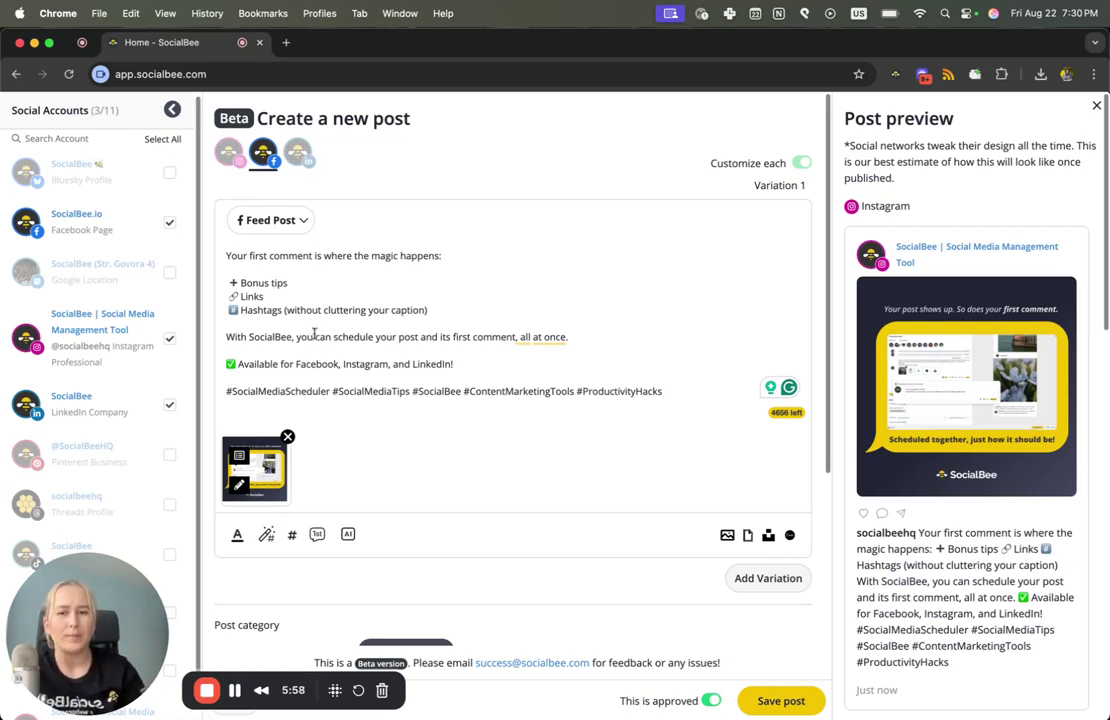
pyautogui.click(229, 158)
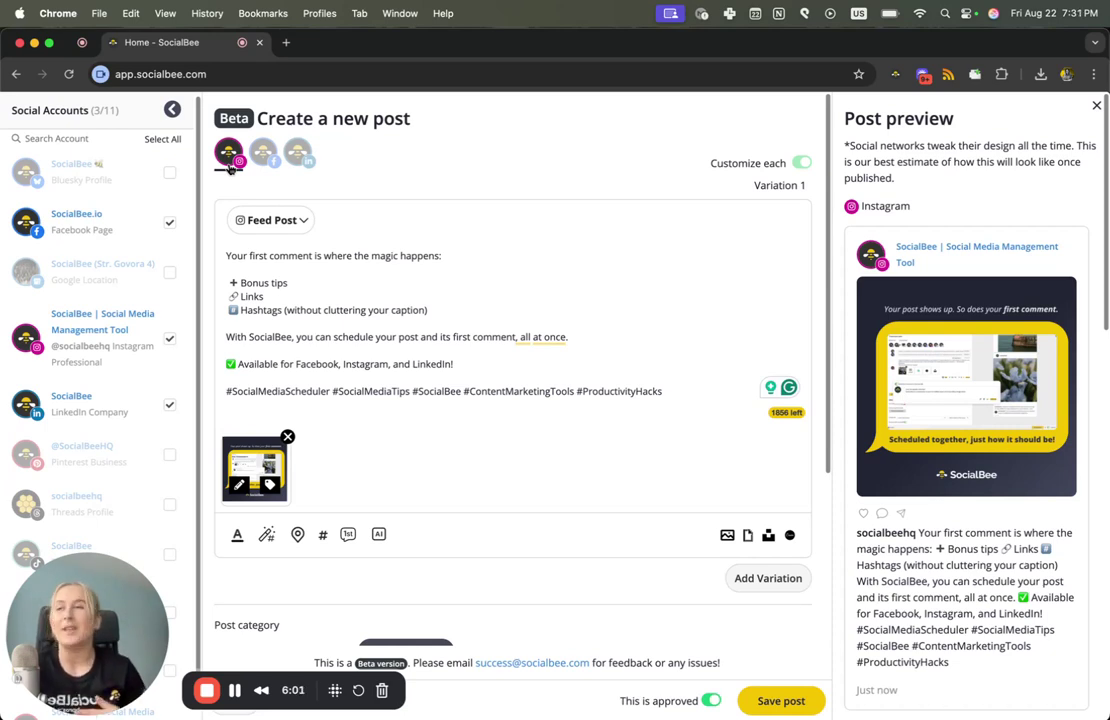
pyautogui.click(279, 224)
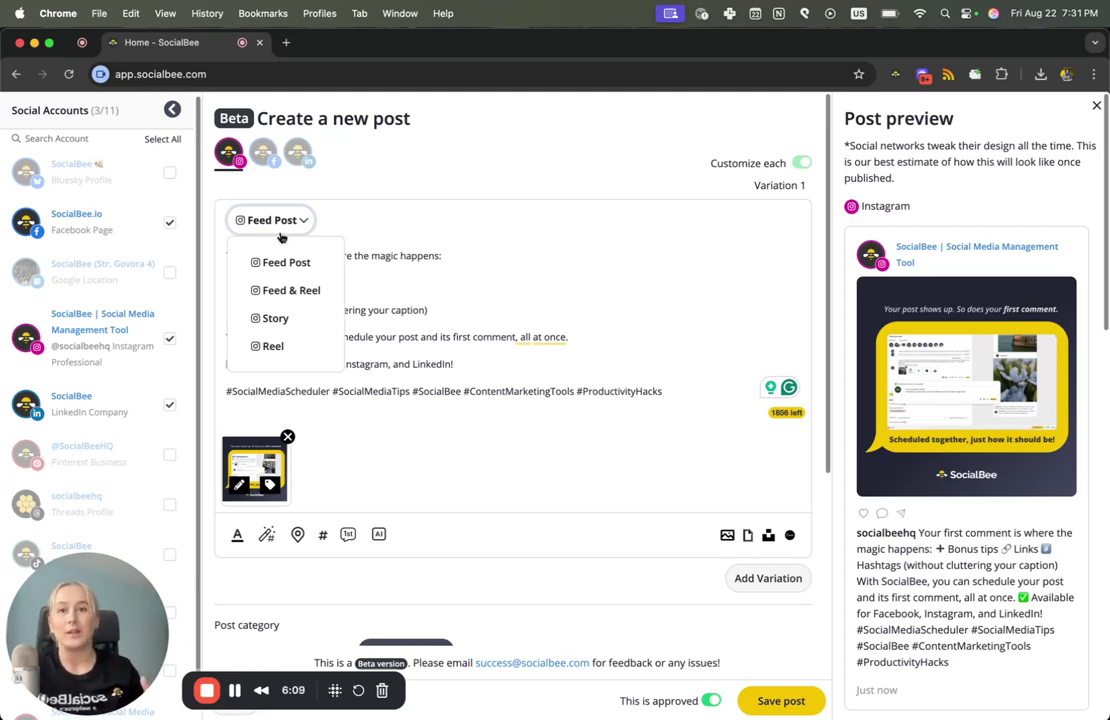
pyautogui.click(446, 420)
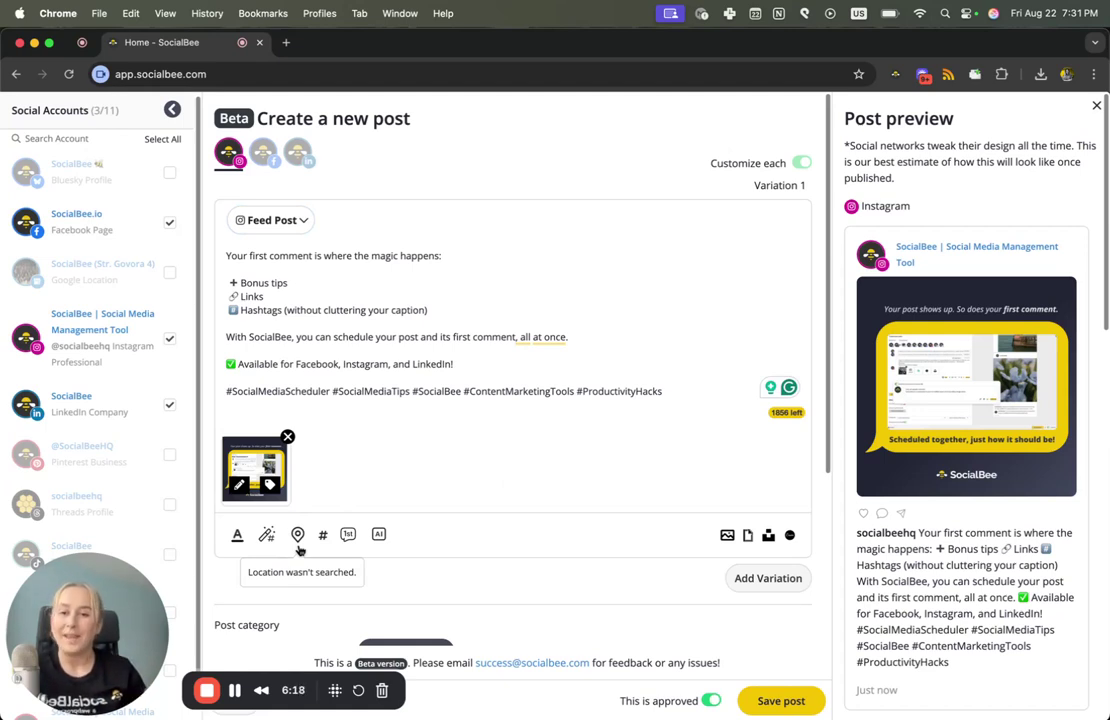
pyautogui.click(348, 535)
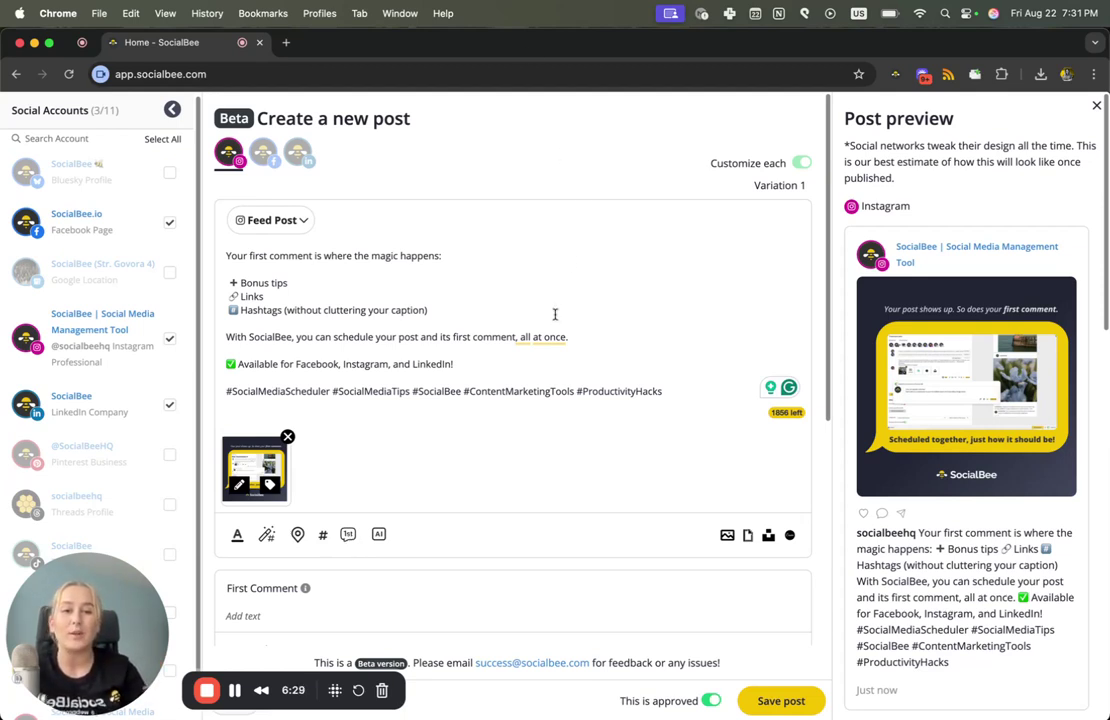
pyautogui.click(403, 293)
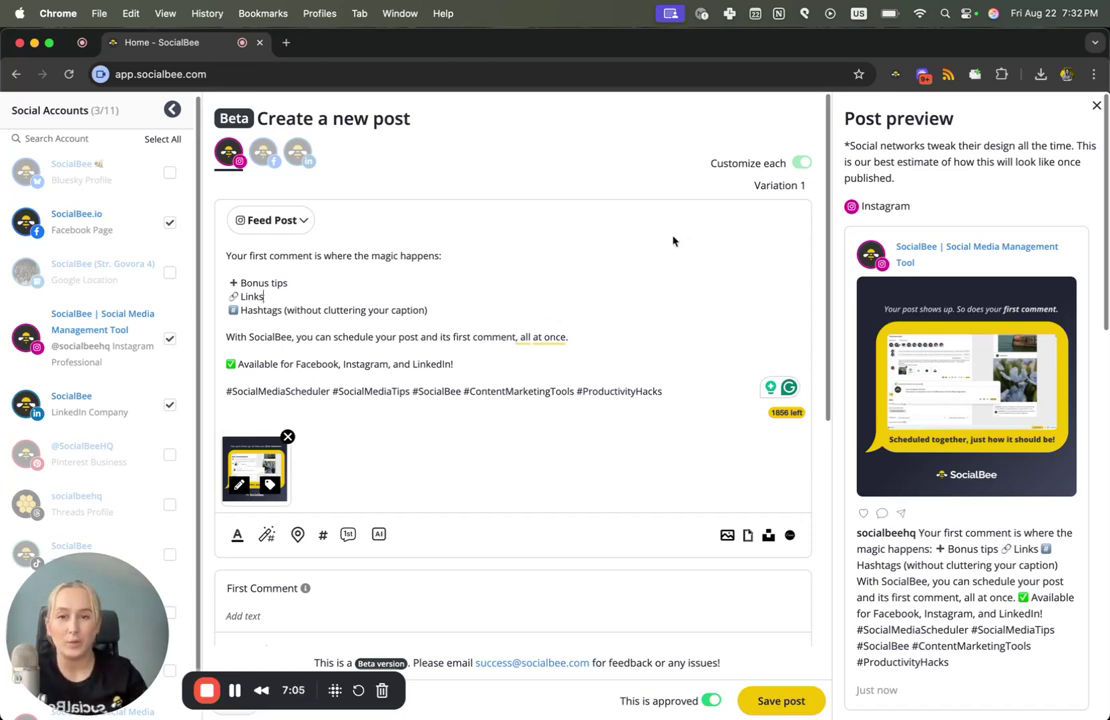
# - Try out a second variation of the Instagram post with altered text, and delete that variation
pyautogui.moveTo(810, 190); pyautogui.dragTo(744, 195)
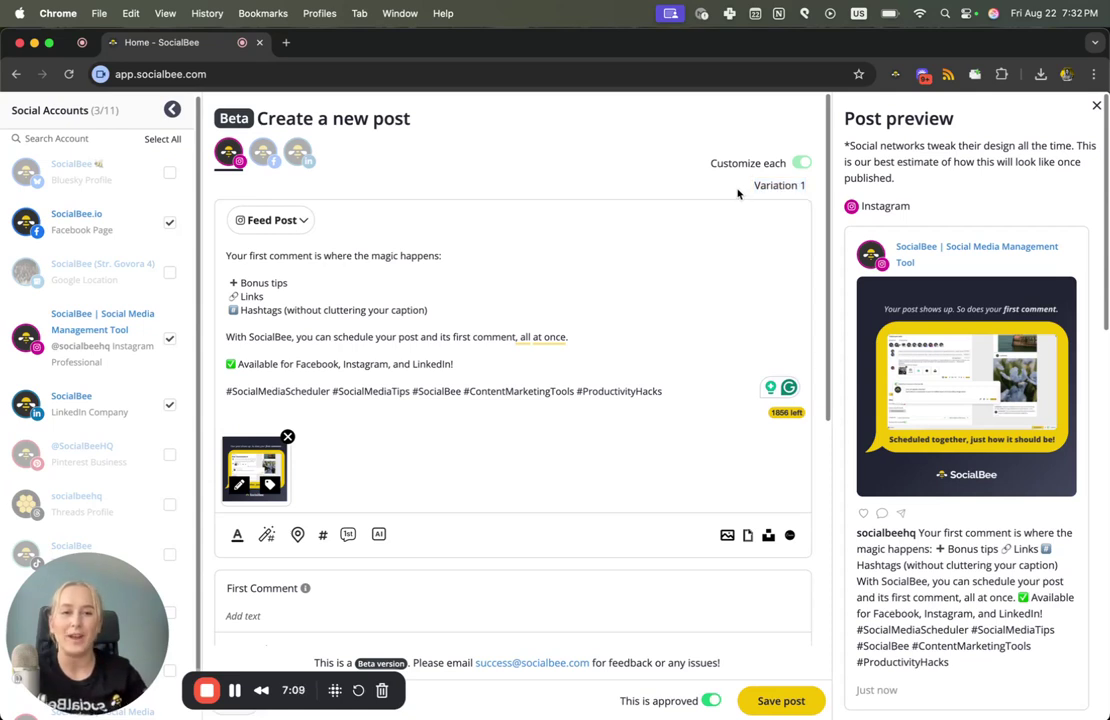
pyautogui.scroll(-5, 737, 190)
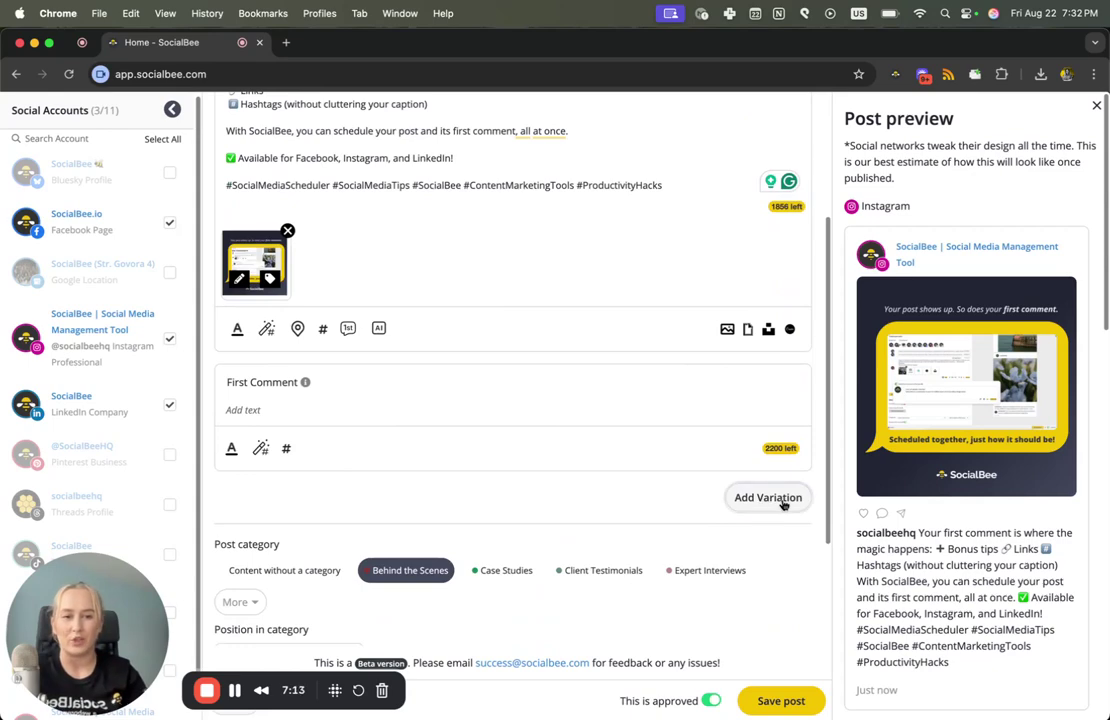
pyautogui.click(783, 503)
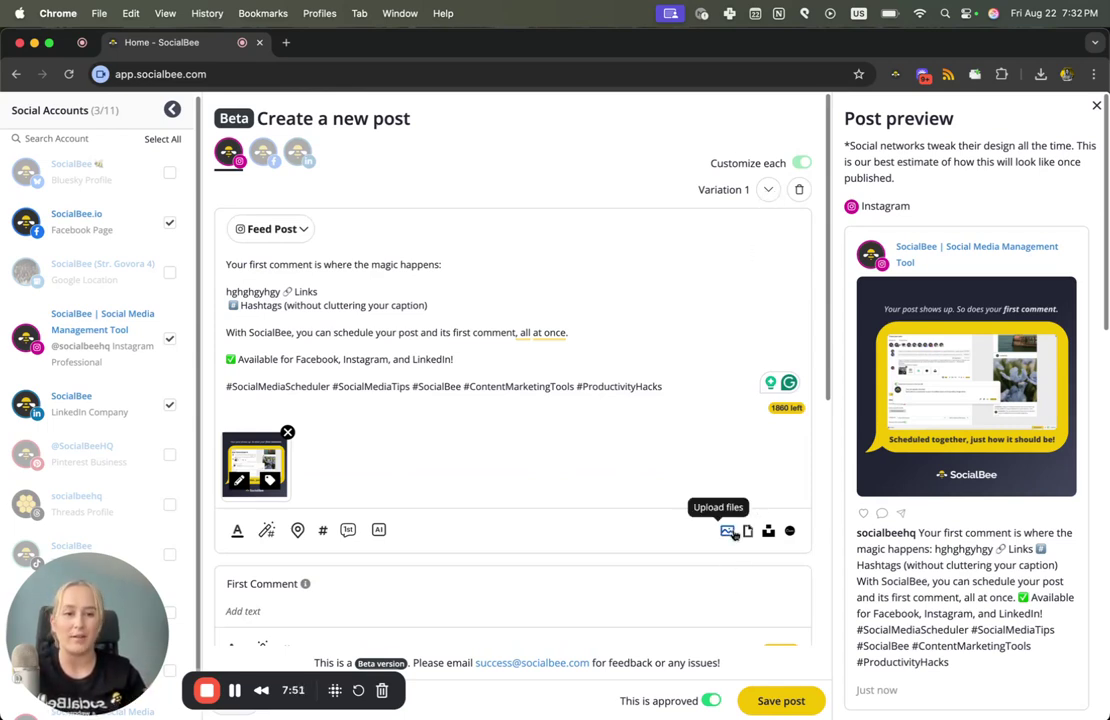
pyautogui.scroll(-1, 787, 248)
pyautogui.click(770, 190)
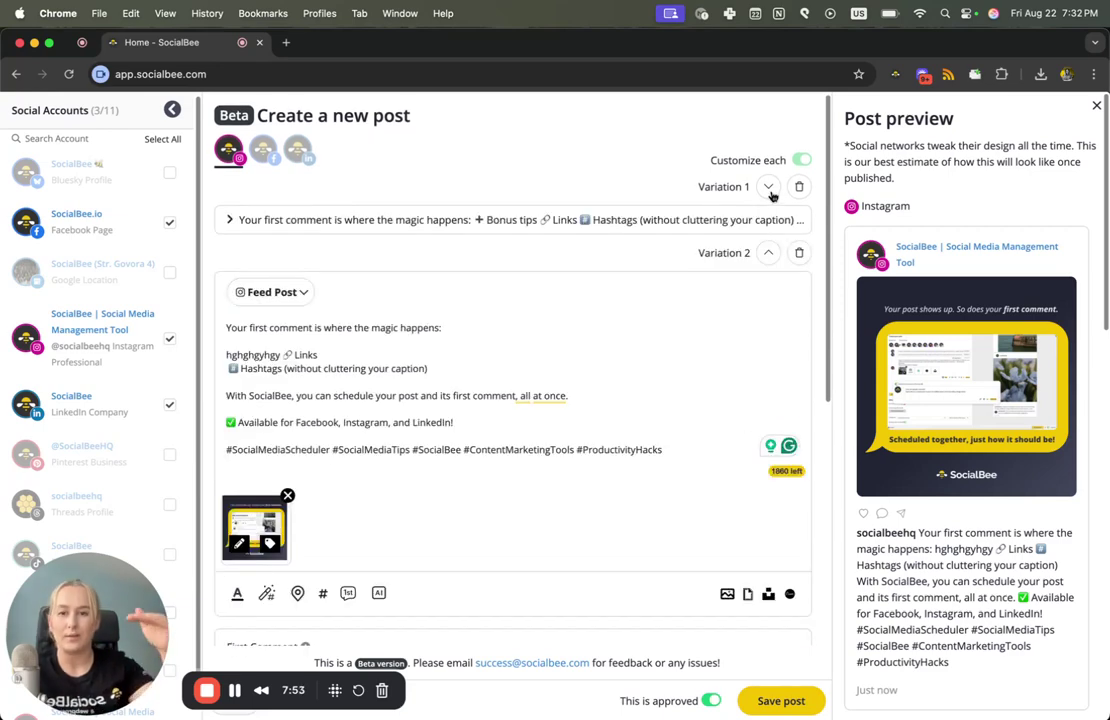
pyautogui.click(799, 252)
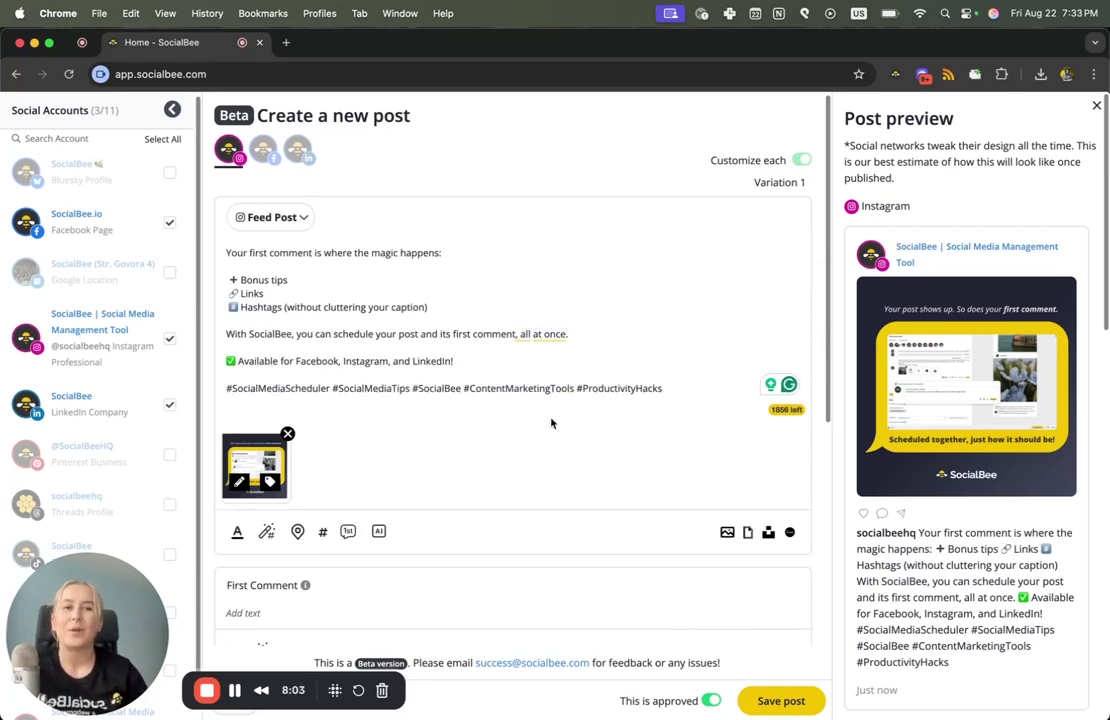
# - Set the post category to Content without a category and look through the additional categories
pyautogui.scroll(-6, 551, 424)
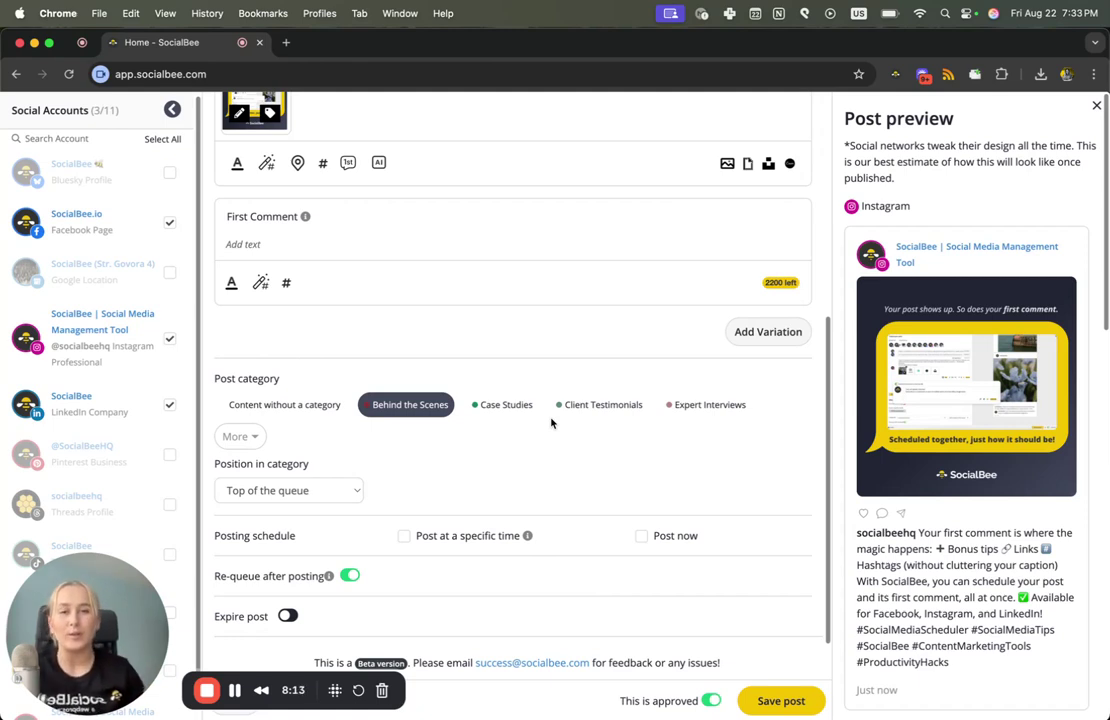
pyautogui.click(319, 415)
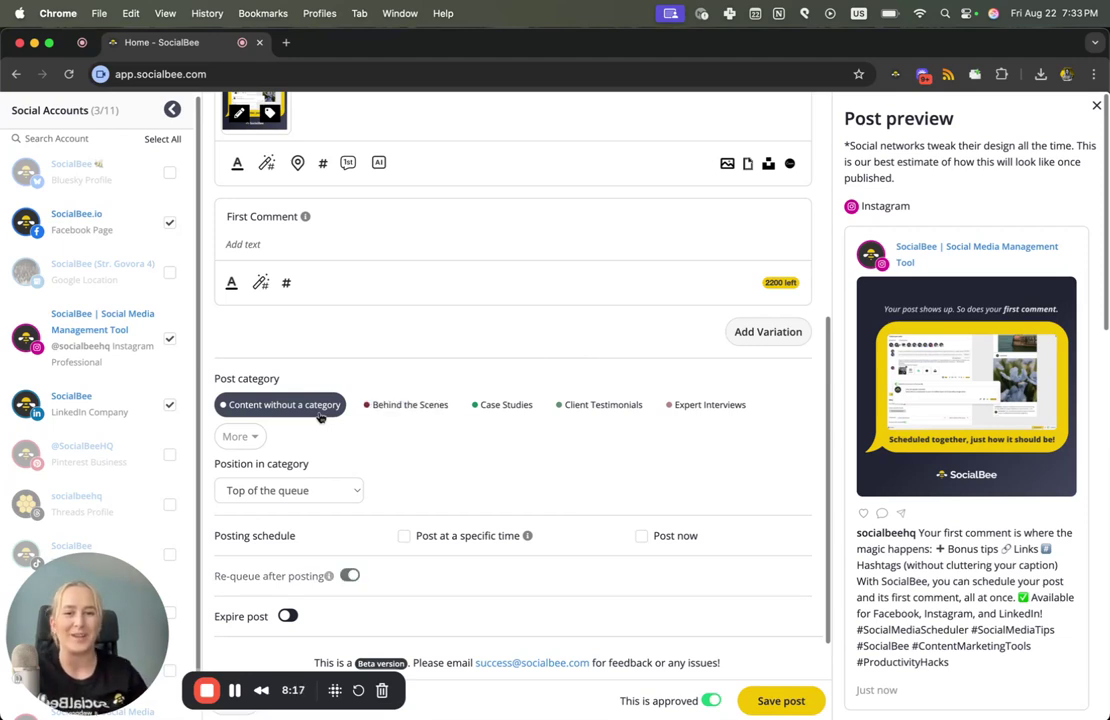
pyautogui.click(409, 405)
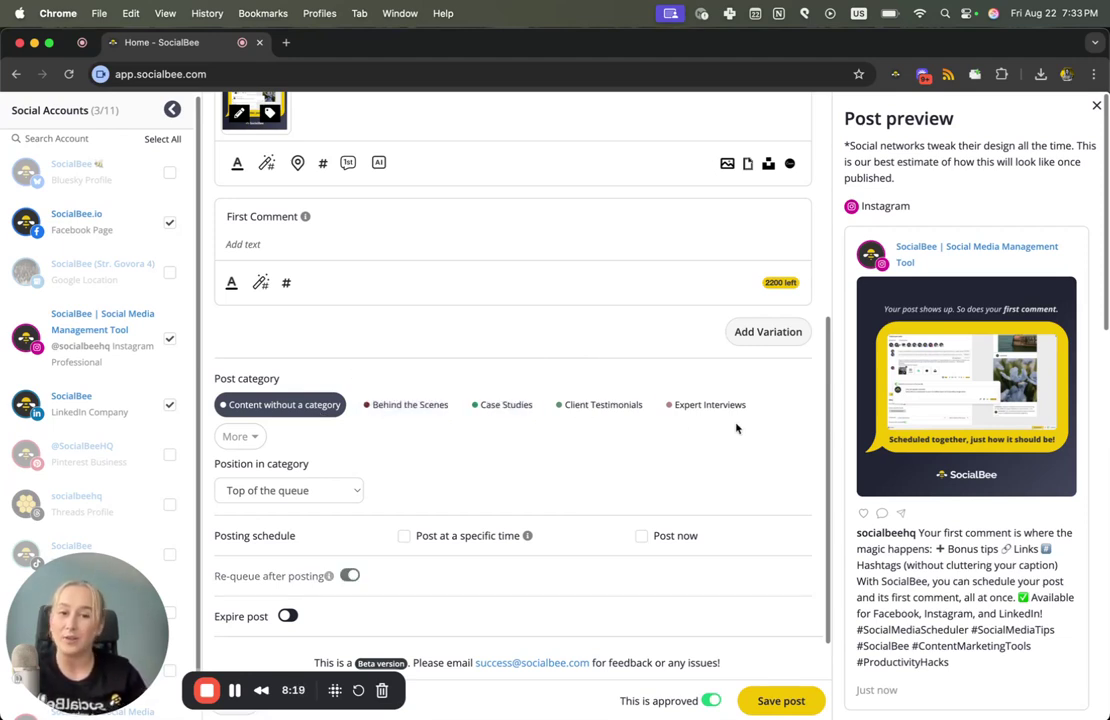
pyautogui.click(232, 437)
pyautogui.scroll(-2, 245, 530)
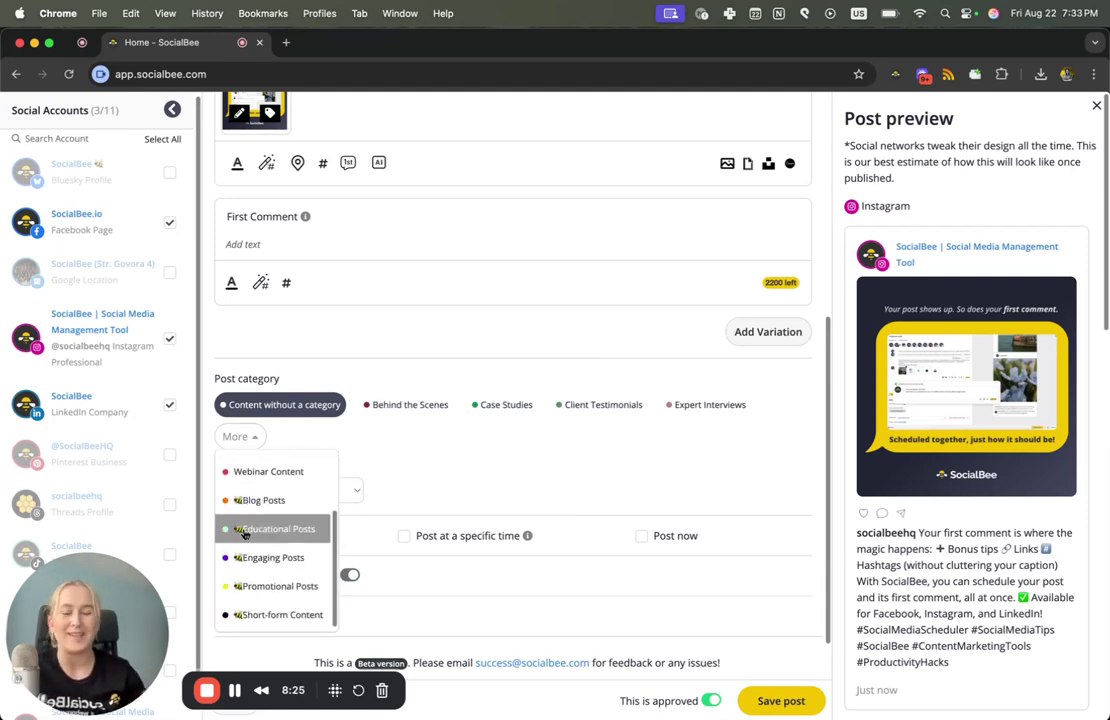
pyautogui.click(462, 443)
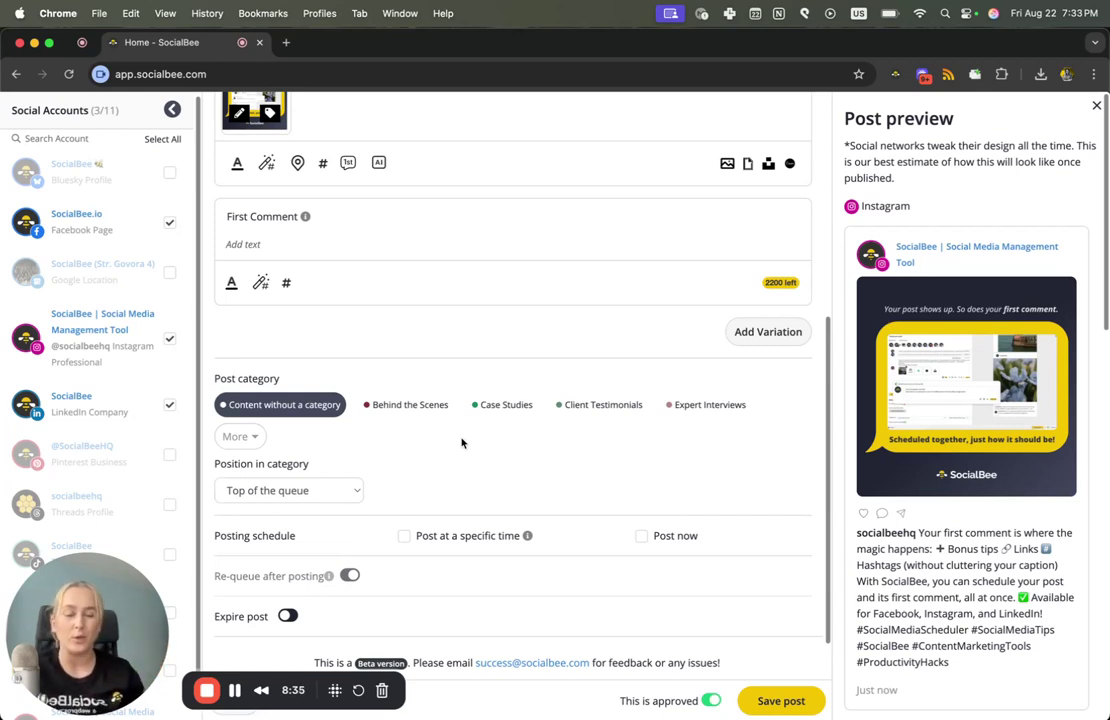
pyautogui.click(278, 500)
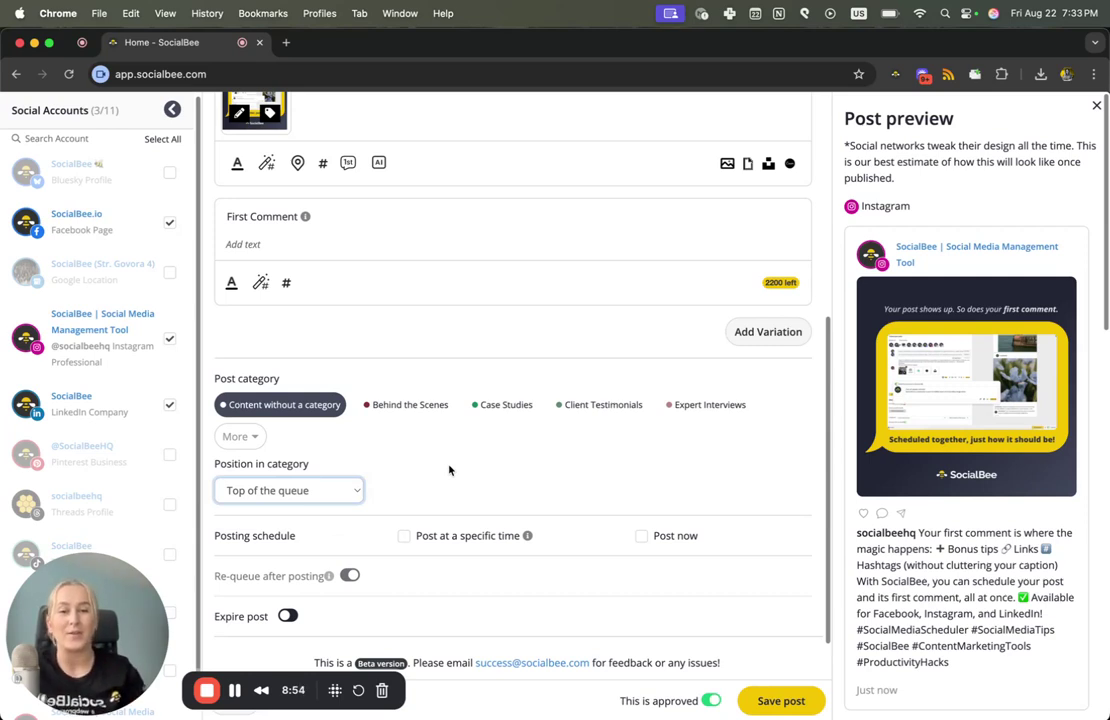
pyautogui.click(456, 537)
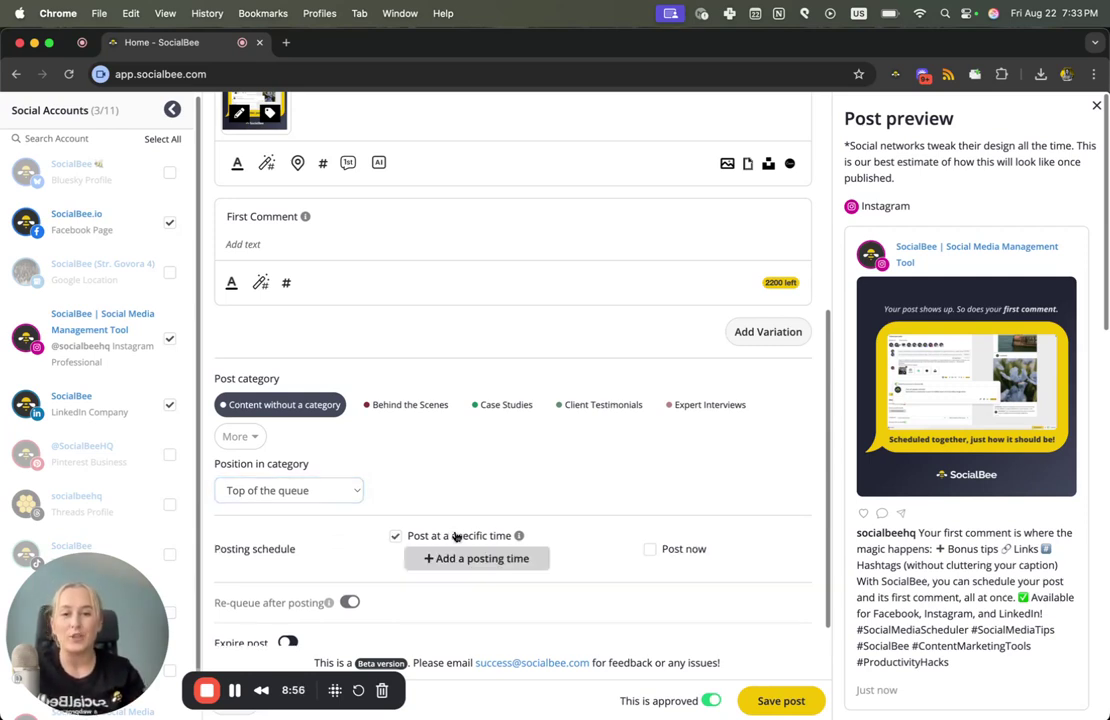
pyautogui.click(460, 562)
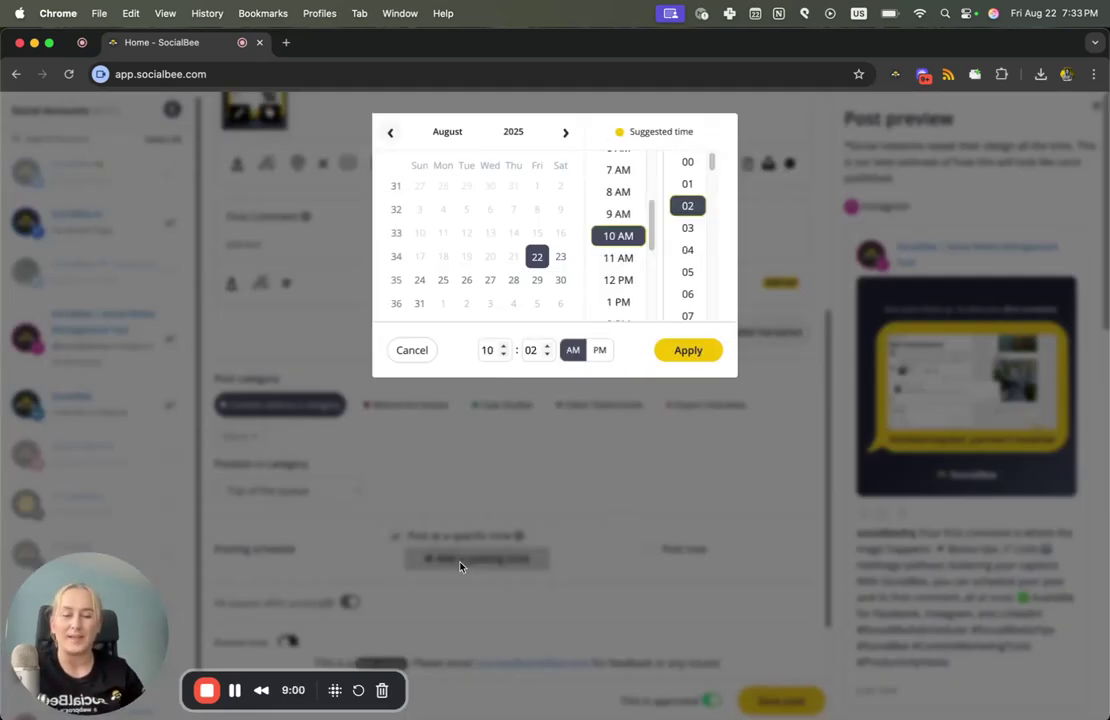
pyautogui.click(466, 280)
pyautogui.click(686, 350)
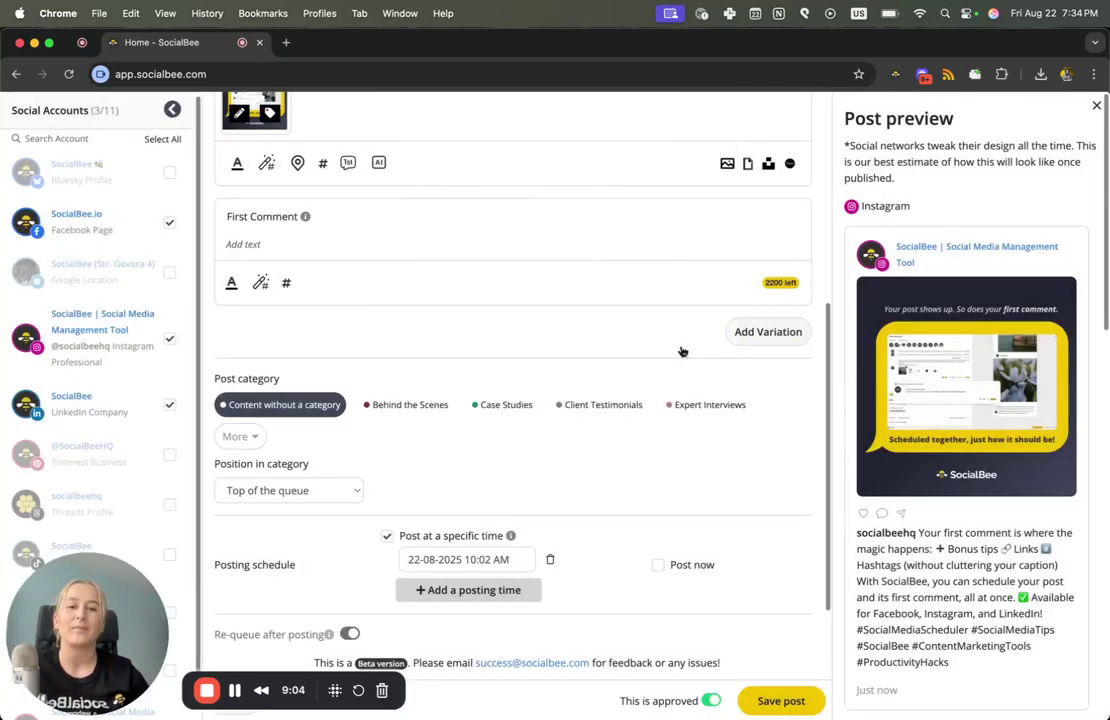
pyautogui.click(550, 561)
pyautogui.click(465, 542)
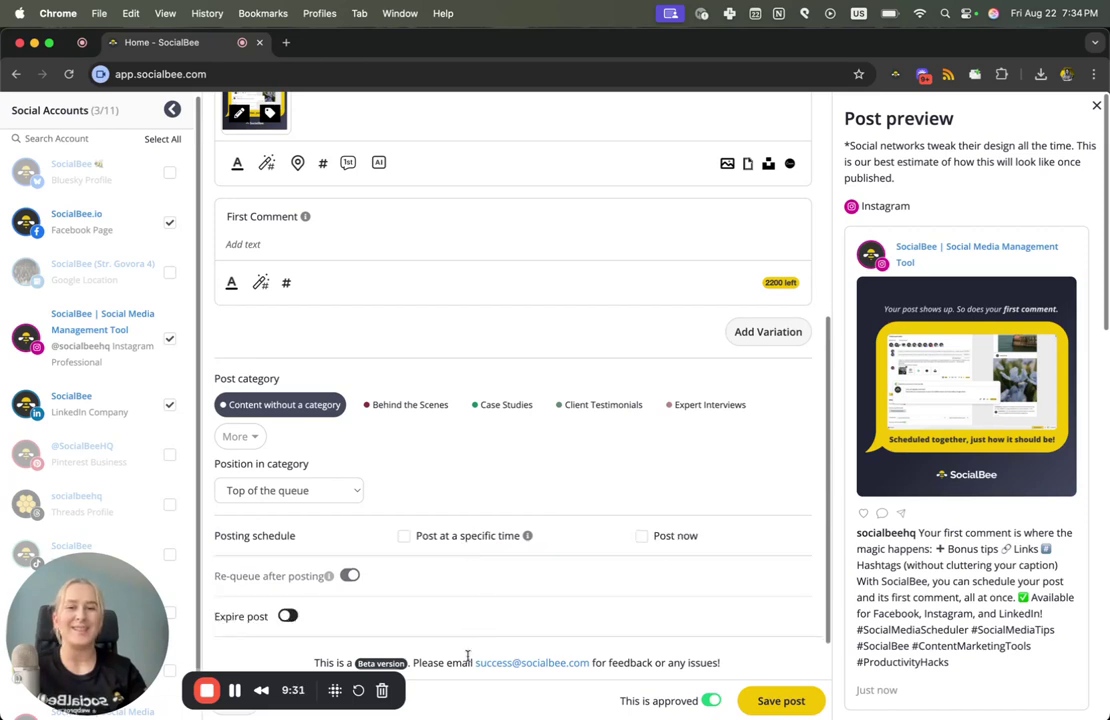
pyautogui.click(688, 537)
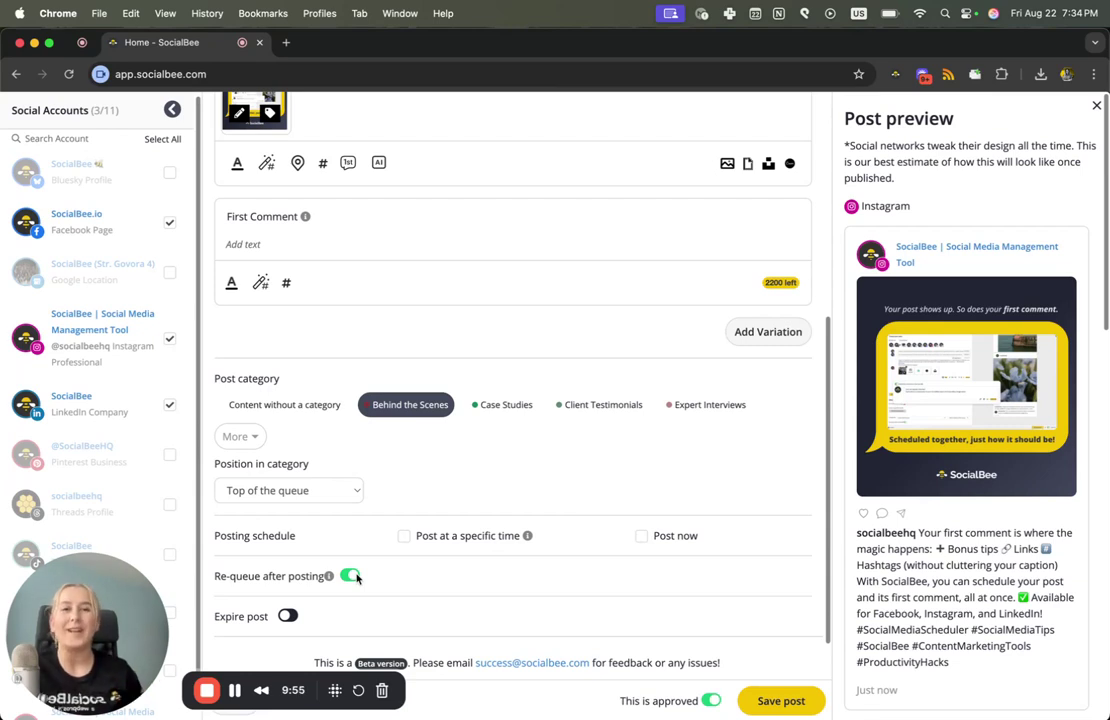
# - Turn on Expire post, and switch Re-queue after posting off and back on
pyautogui.click(352, 576)
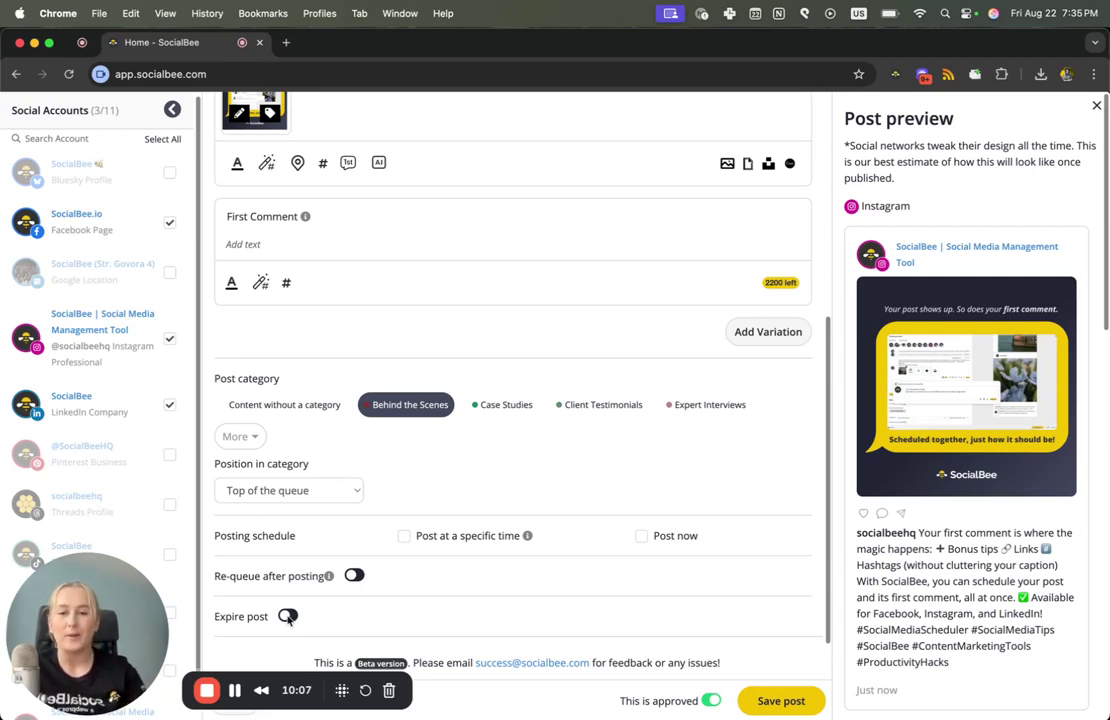
pyautogui.click(288, 616)
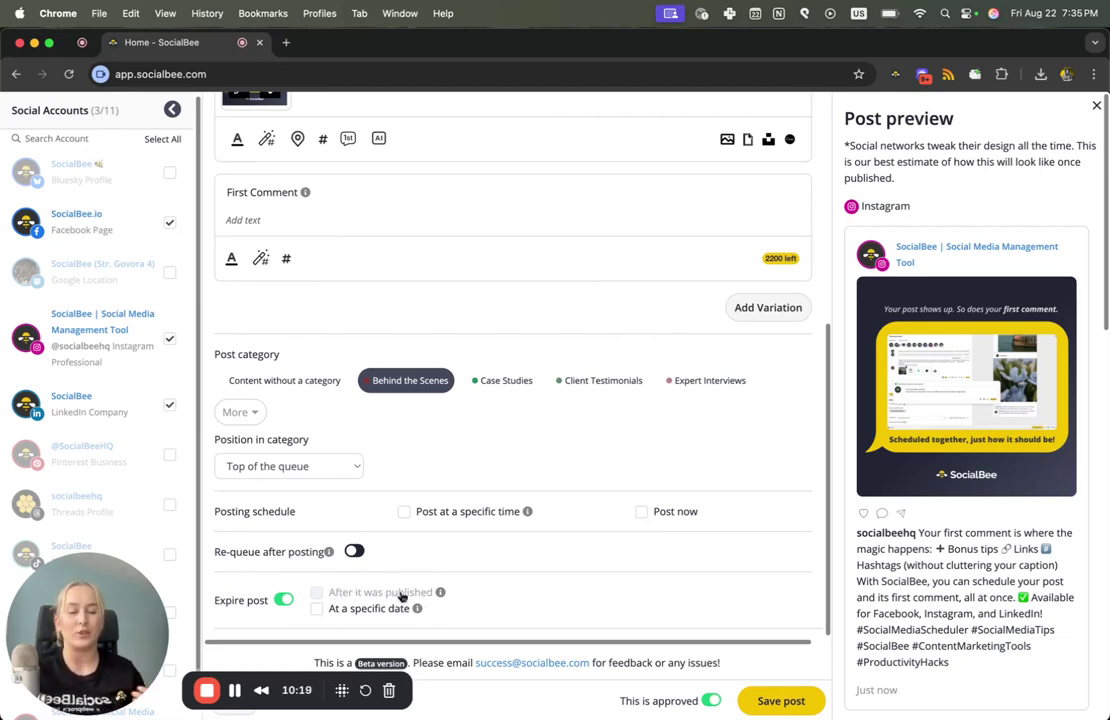
pyautogui.click(352, 551)
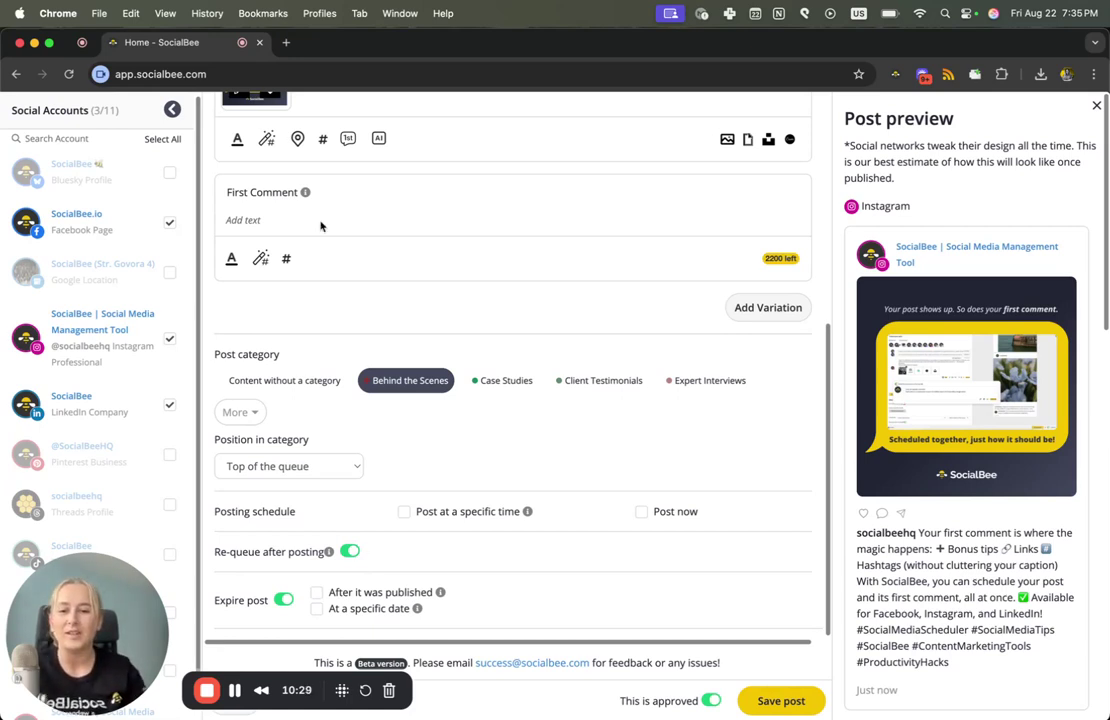
# - Try out the expiry options, After it was published with a value of 3 and At a specific date, leaving both unselected
pyautogui.click(333, 594)
pyautogui.click(474, 597)
pyautogui.write('3')
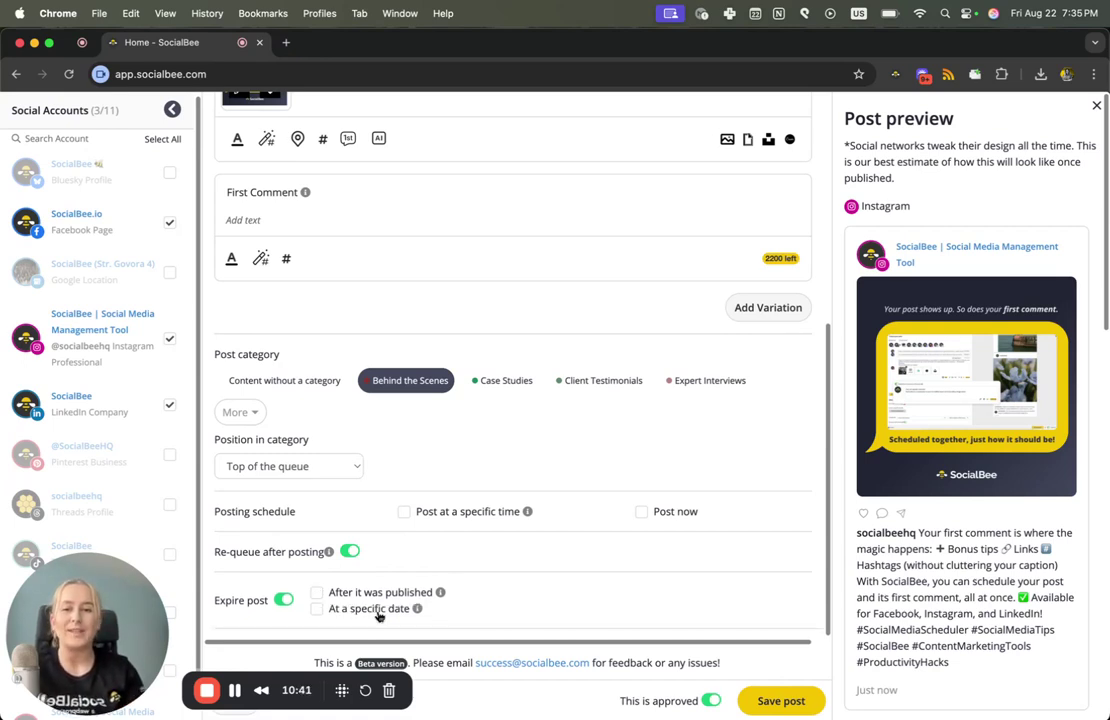
pyautogui.click(378, 610)
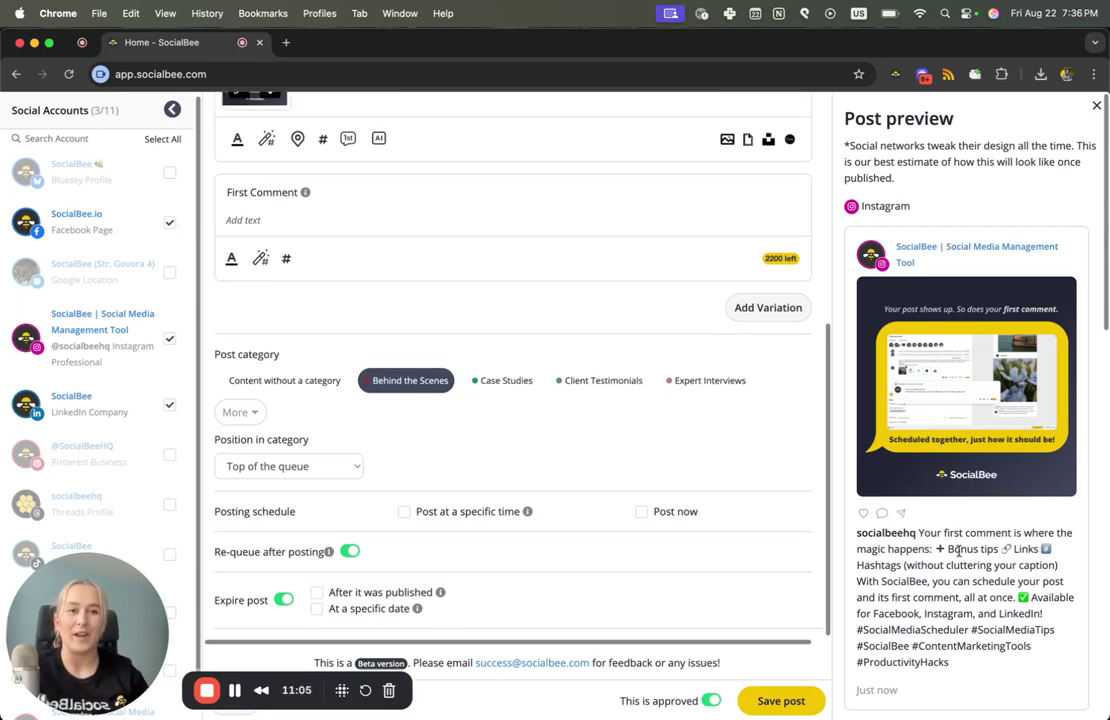
# - Mark the post as a draft instead of approved and save it
pyautogui.scroll(-10, 979, 520)
pyautogui.scroll(-3, 979, 515)
pyautogui.scroll(15, 979, 515)
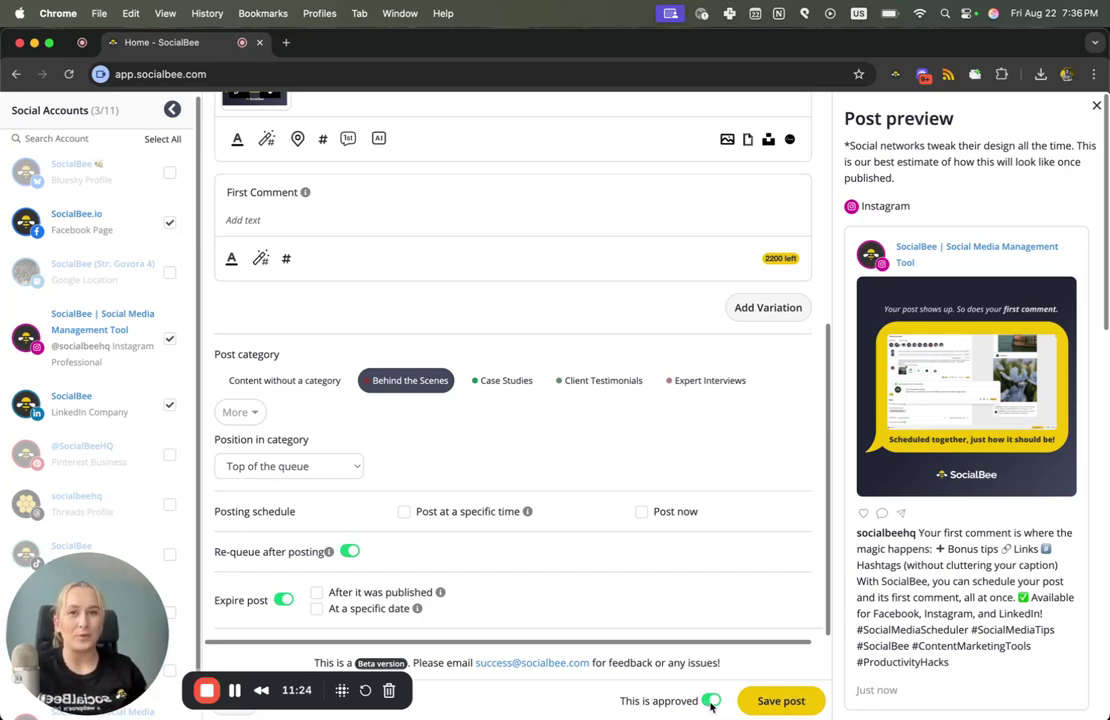
pyautogui.click(711, 702)
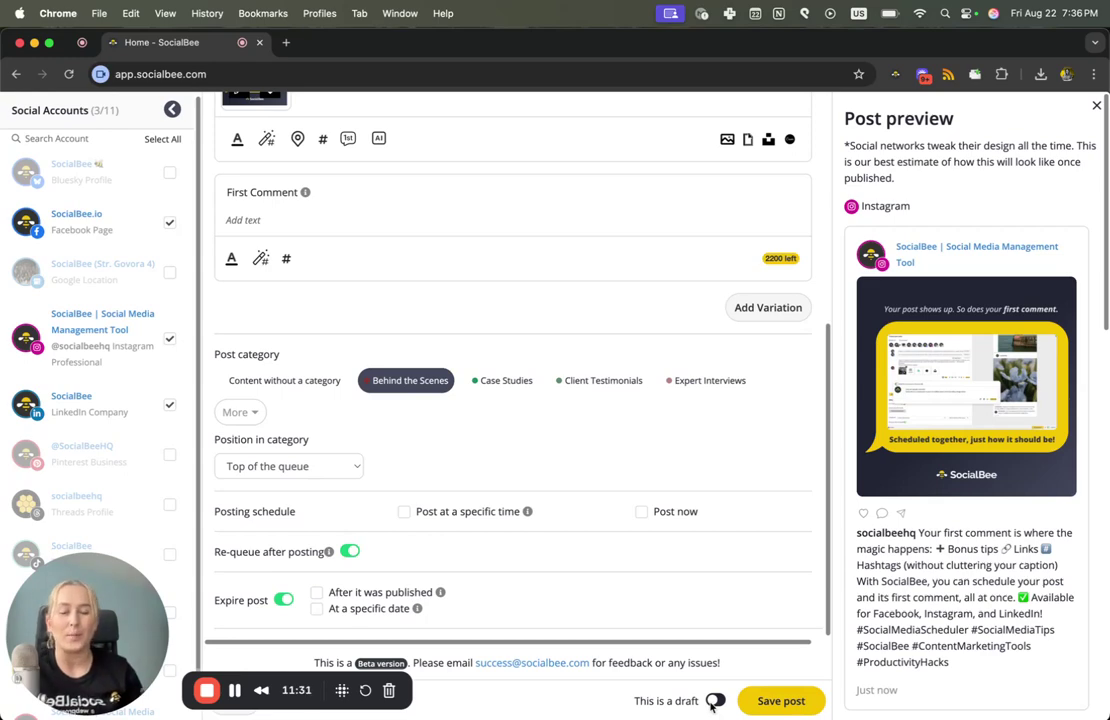
pyautogui.click(788, 701)
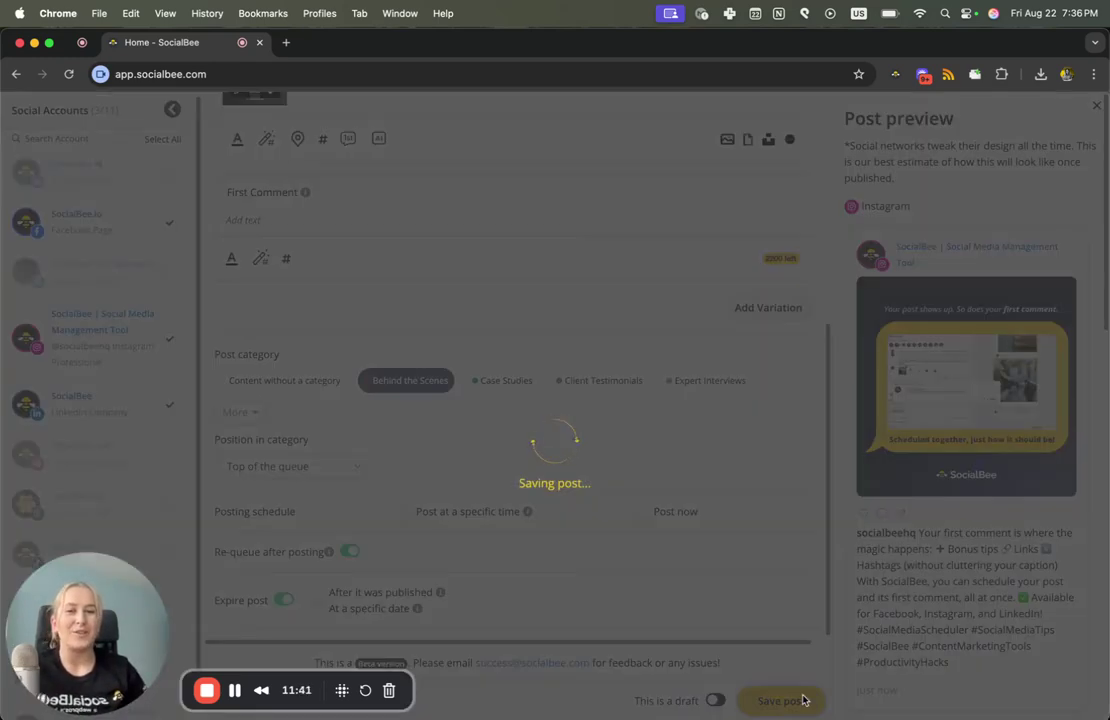